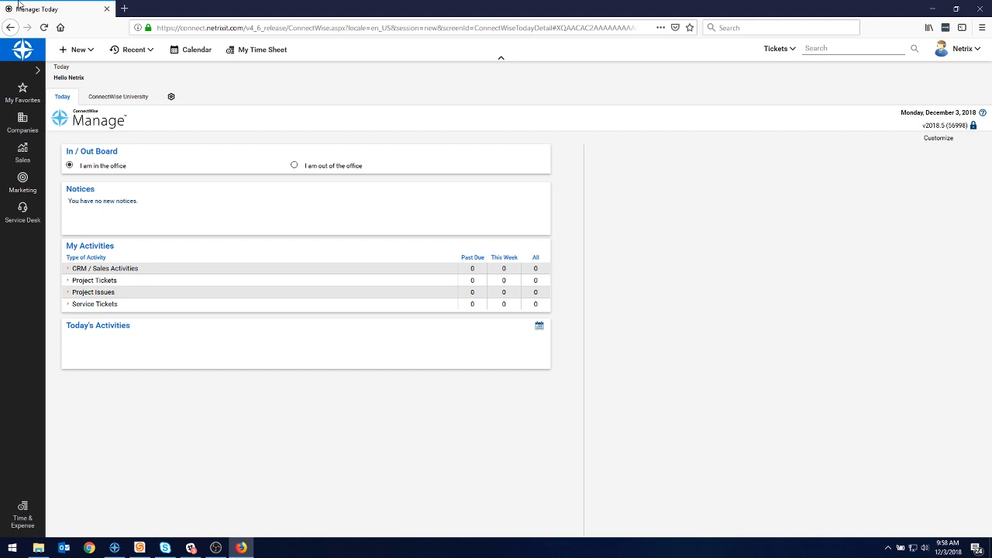
# Add the Configurations page from the Companies section to My Favorites
pyautogui.click(22, 90)
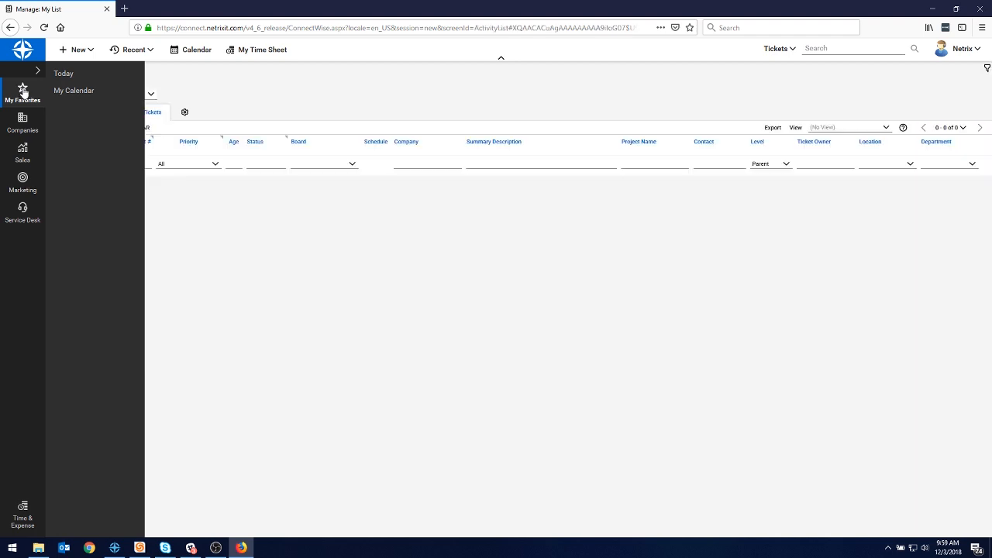
pyautogui.click(23, 120)
pyautogui.rightClick(66, 114)
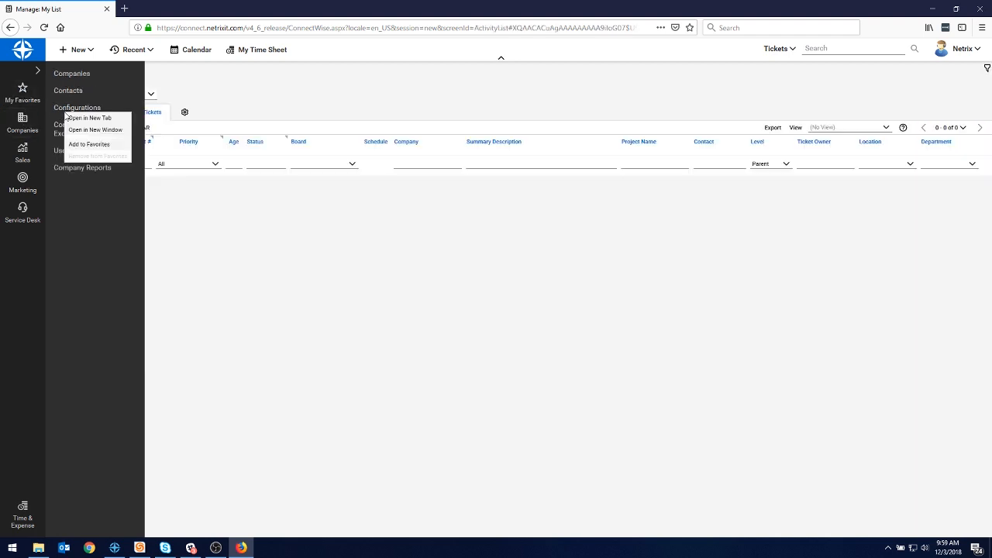
pyautogui.click(88, 145)
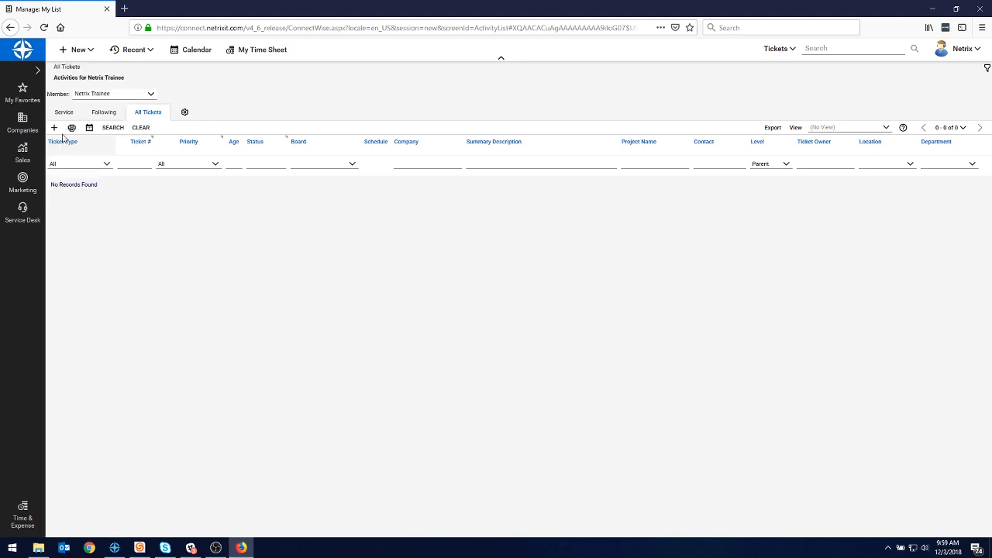
# Go to the Service Board in the Service Desk section and open the Test Training Ticket
pyautogui.click(22, 90)
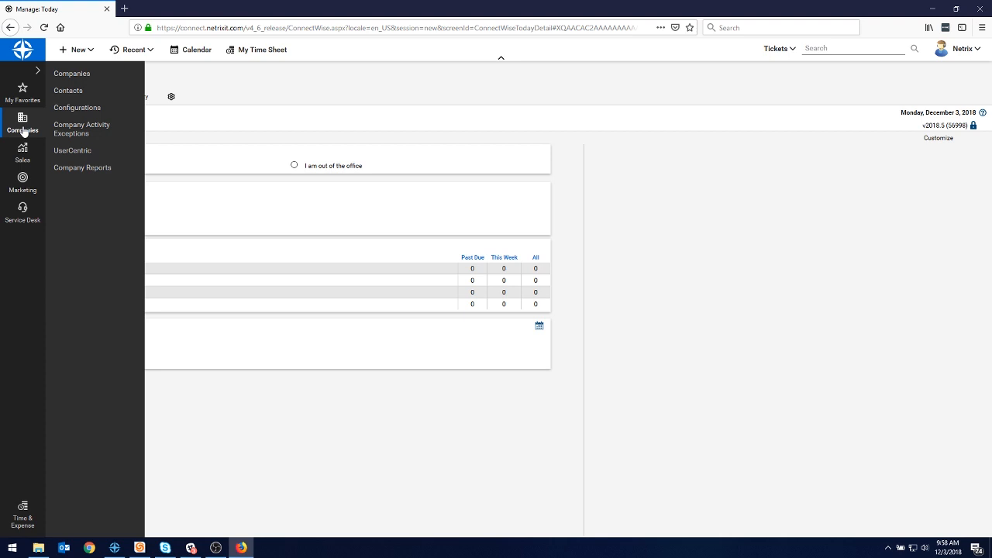
pyautogui.moveTo(24, 160)
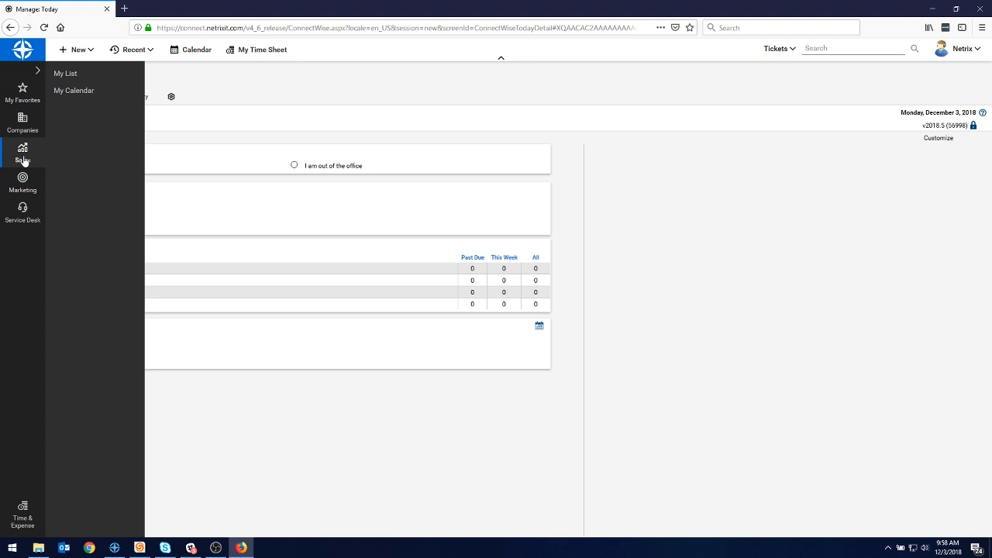
pyautogui.moveTo(22, 213)
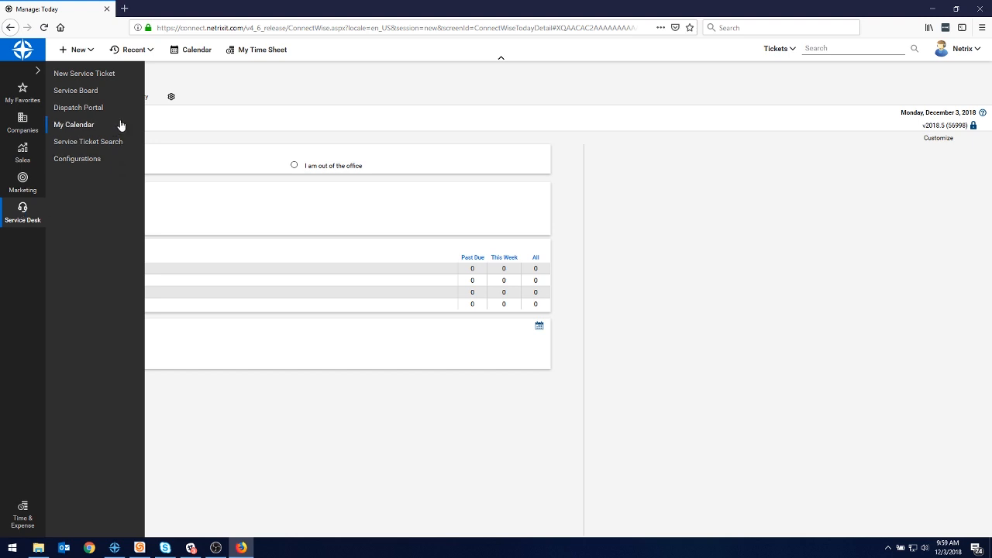
pyautogui.click(75, 91)
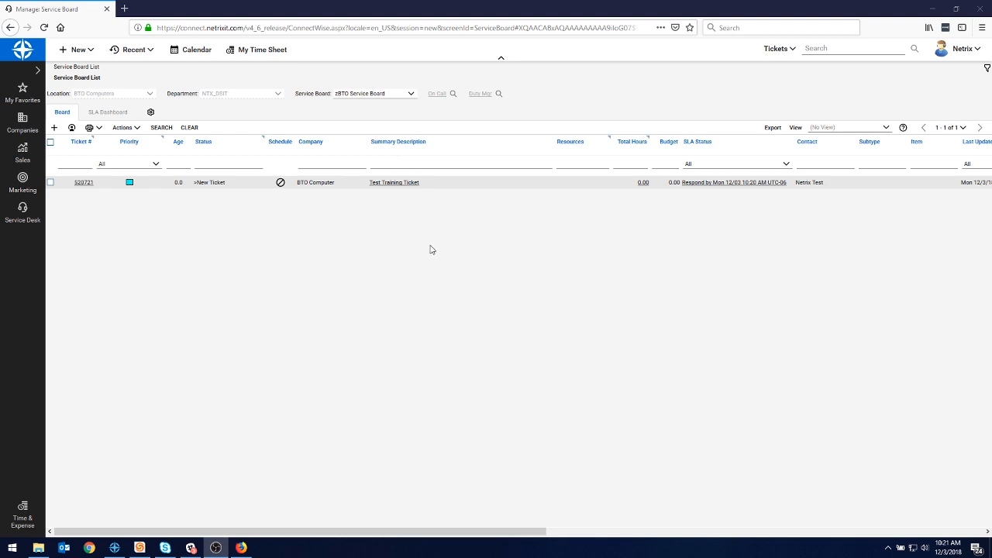
pyautogui.click(400, 183)
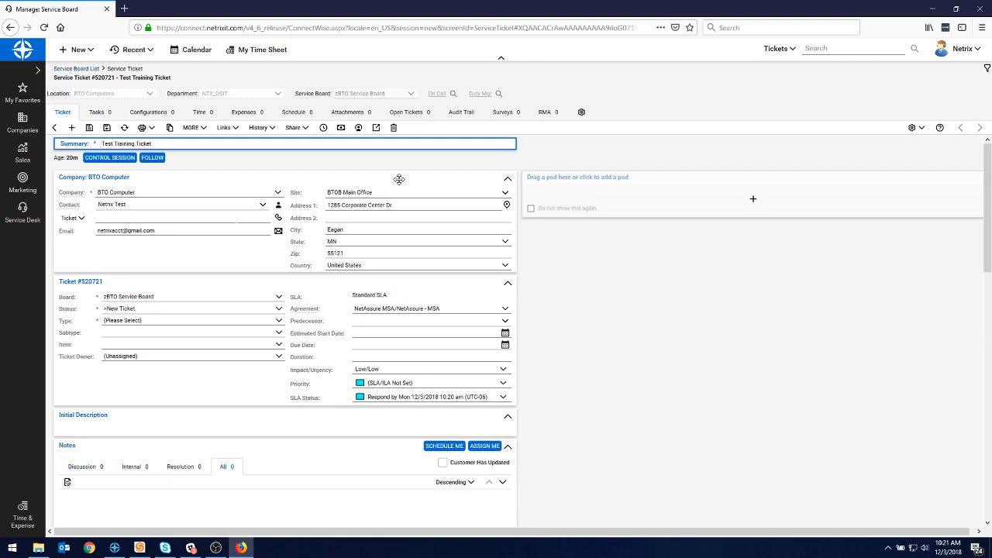
# Examine the ticket's sections from the company details through notes, resources, configurations, tasks and attachments
pyautogui.scroll(-1, 419, 193)
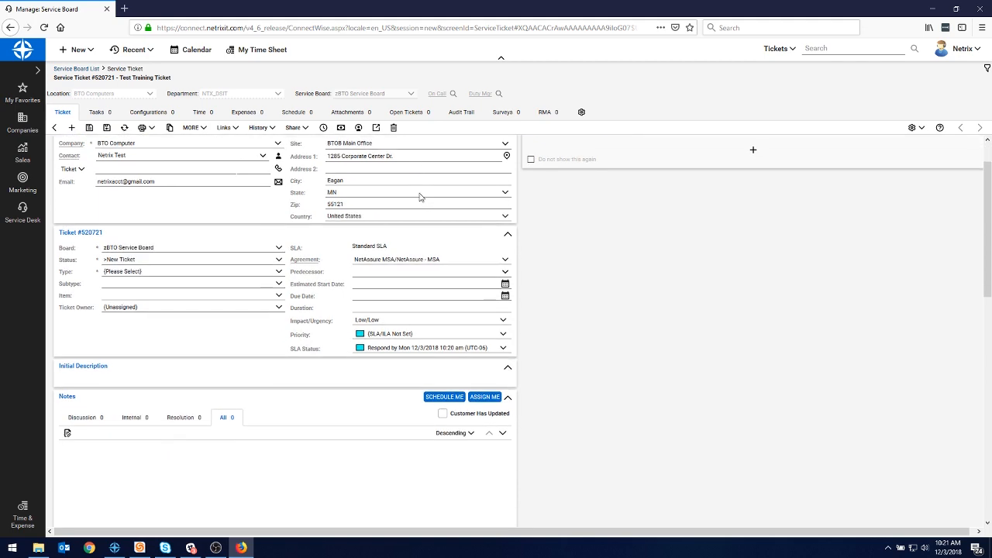
pyautogui.scroll(-2, 420, 193)
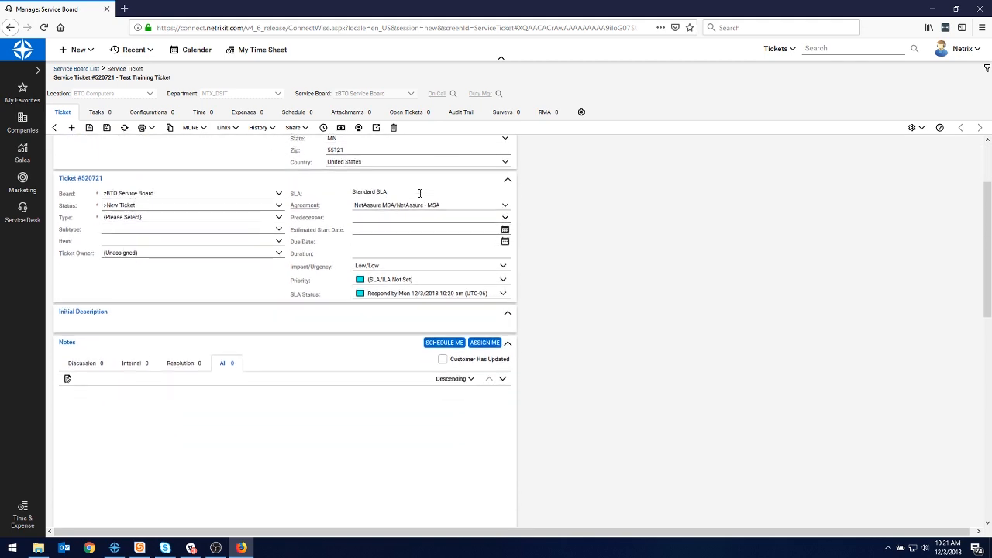
pyautogui.scroll(-2, 419, 193)
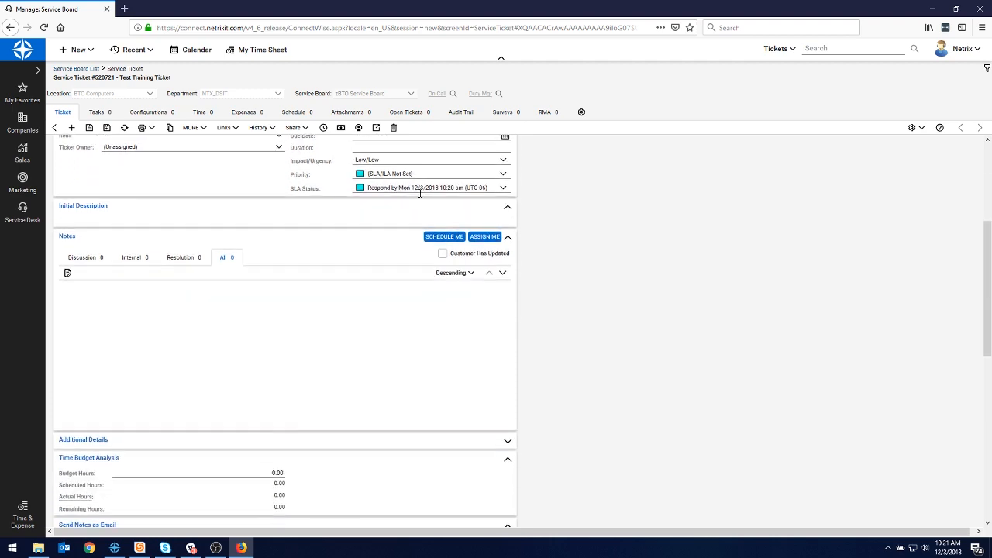
pyautogui.scroll(-2, 419, 197)
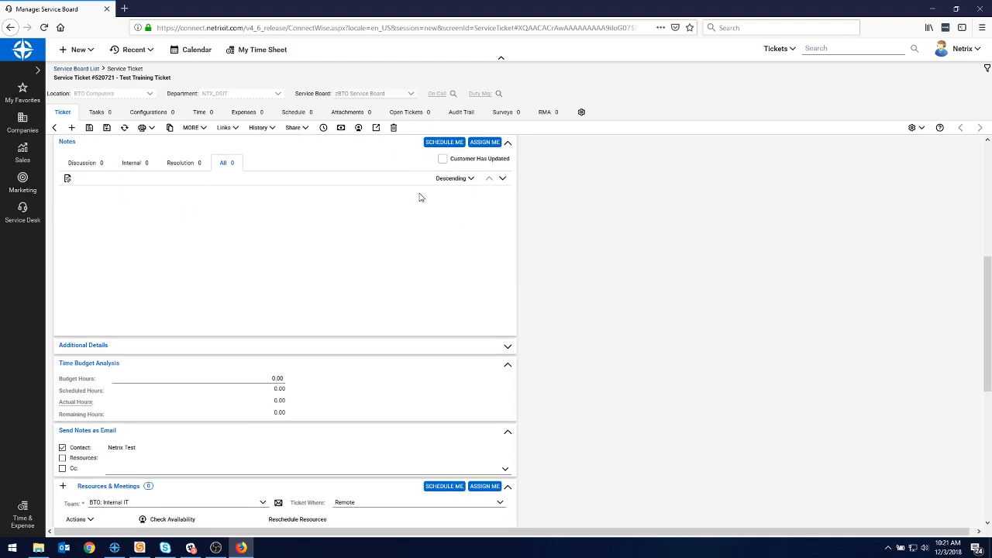
pyautogui.scroll(-3, 419, 197)
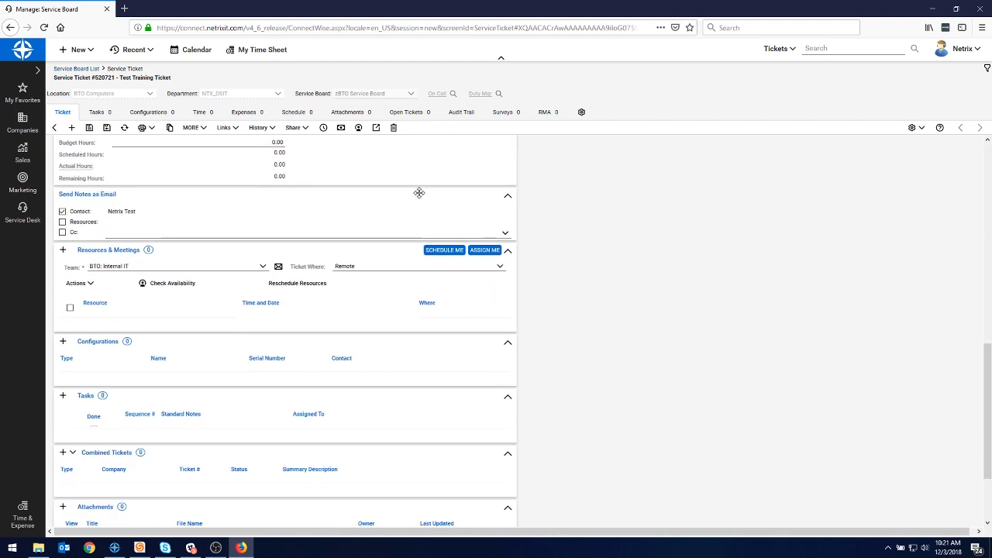
pyautogui.scroll(5, 419, 193)
pyautogui.scroll(6, 419, 193)
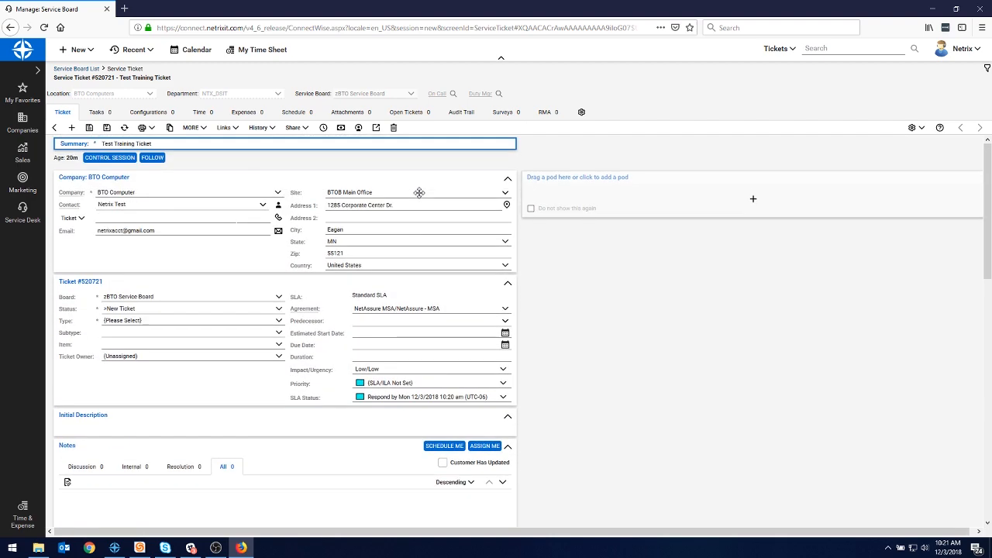
pyautogui.click(669, 336)
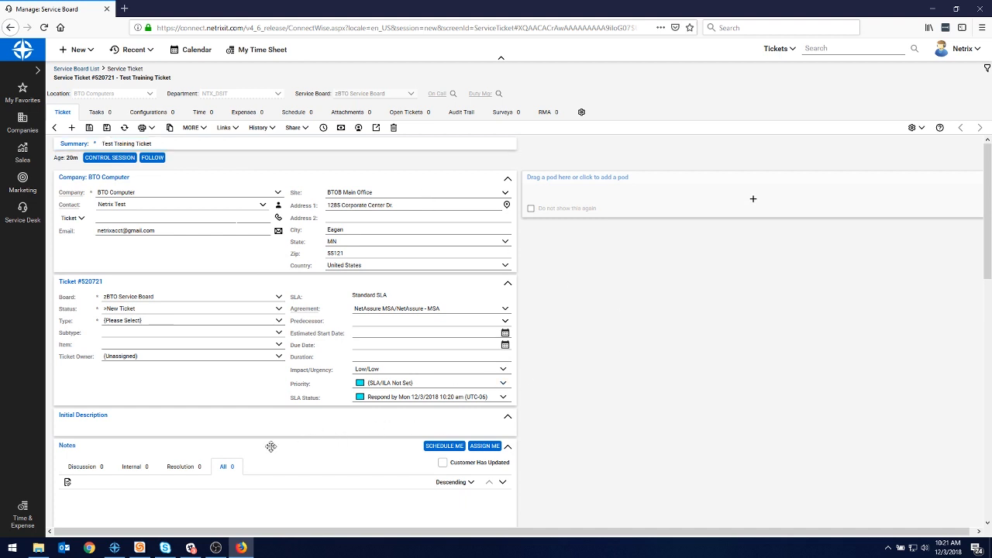
# Move the Notes pod and the Resources & Meetings pod into the ticket's second column
pyautogui.moveTo(243, 450); pyautogui.dragTo(685, 189)
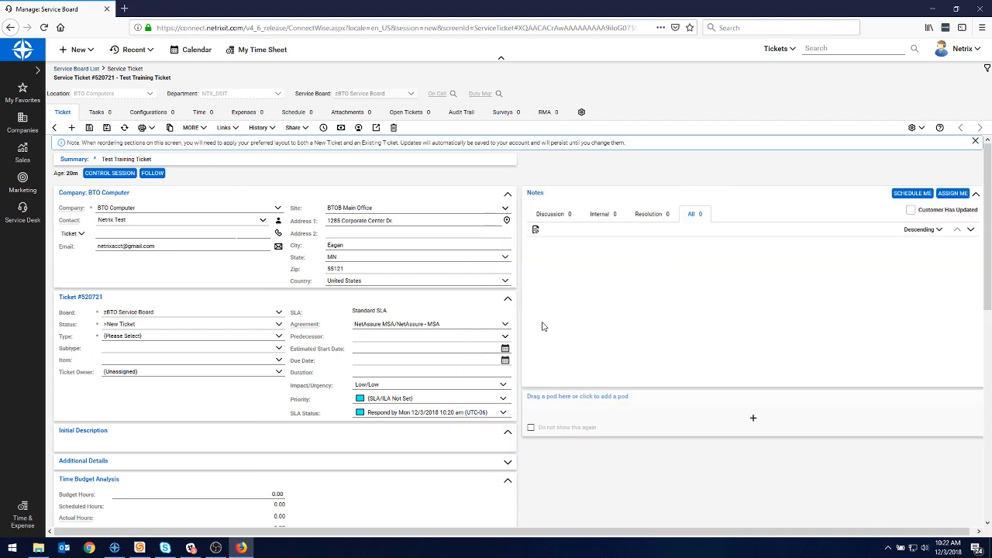
pyautogui.scroll(-3, 449, 337)
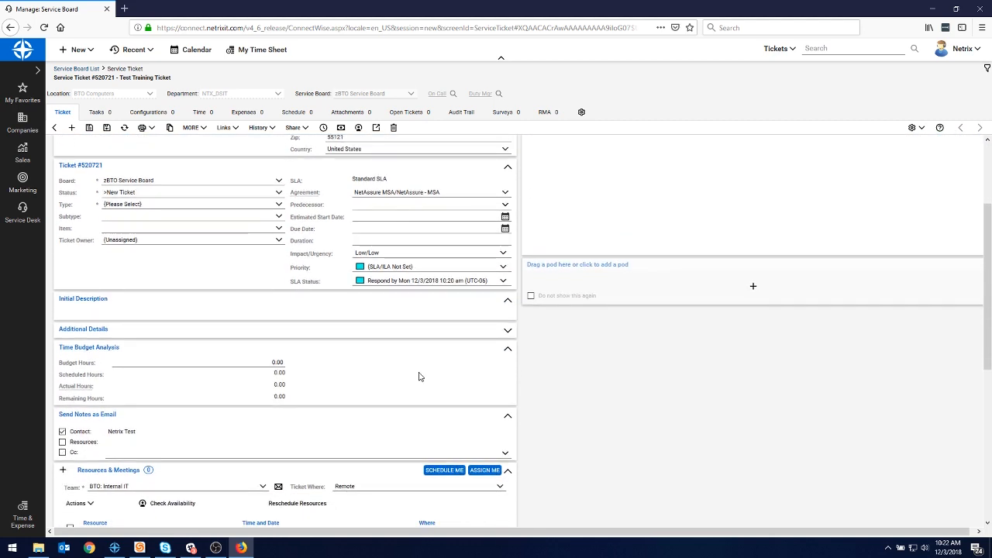
pyautogui.moveTo(324, 472); pyautogui.dragTo(791, 303)
# Add the Attachments: Attachment List pod to the ticket layout and save the pod configuration
pyautogui.click(752, 460)
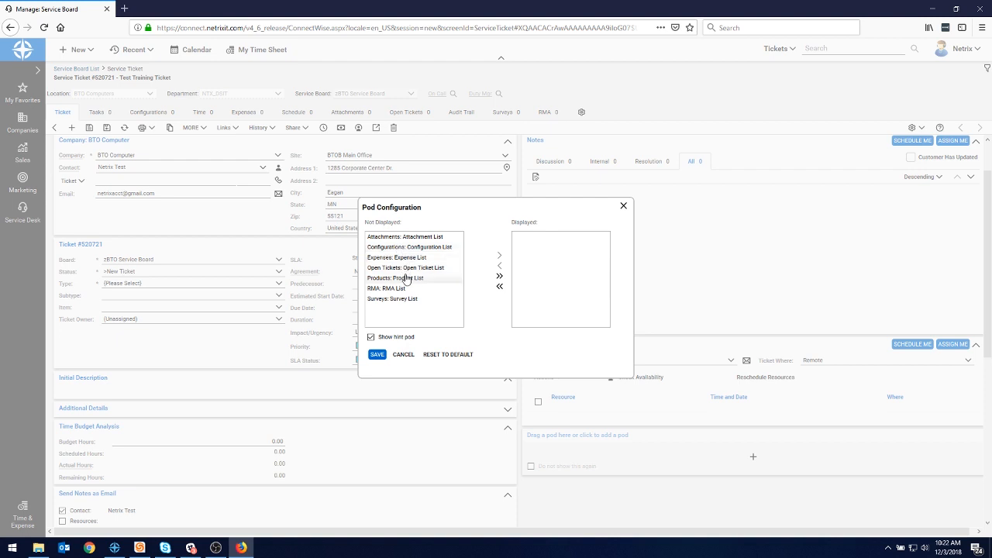
pyautogui.click(400, 237)
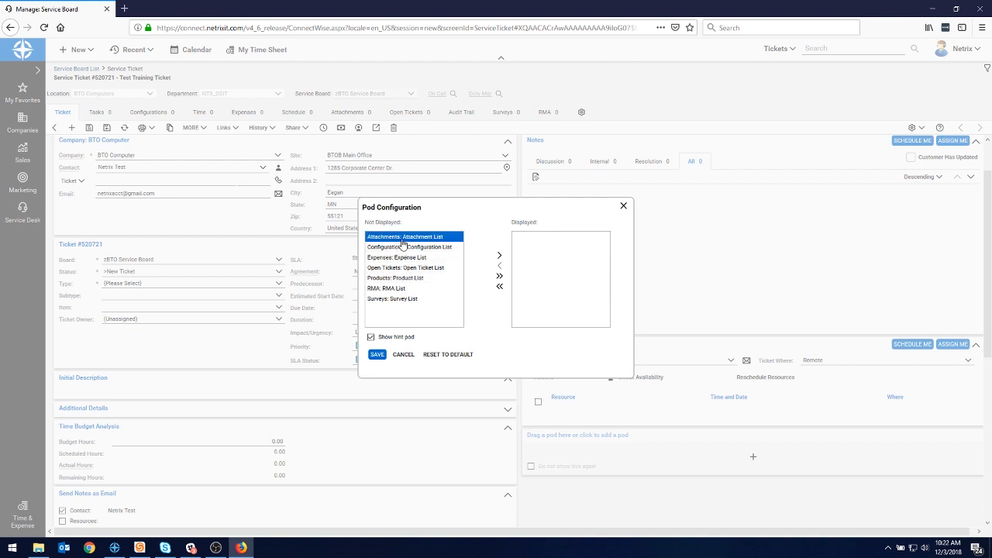
pyautogui.click(500, 258)
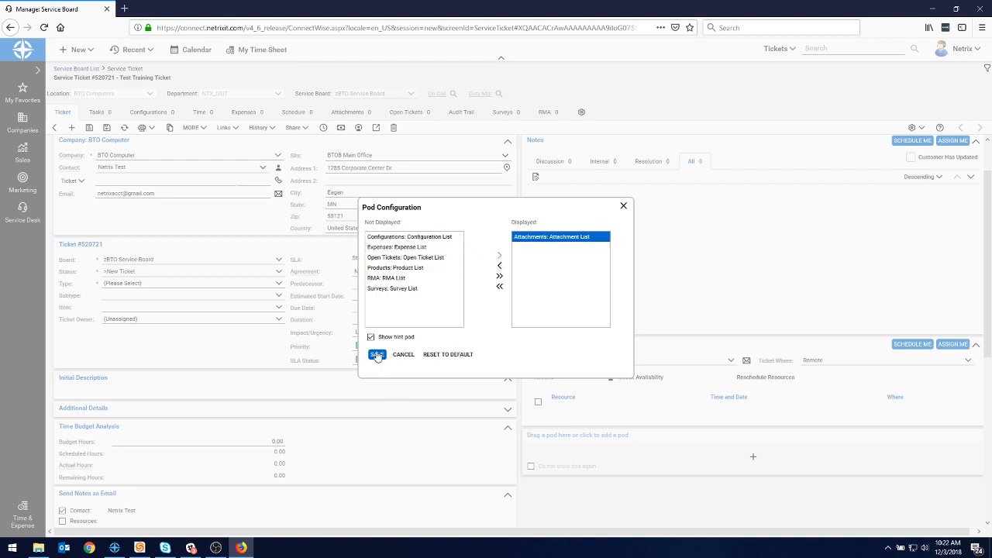
pyautogui.click(377, 355)
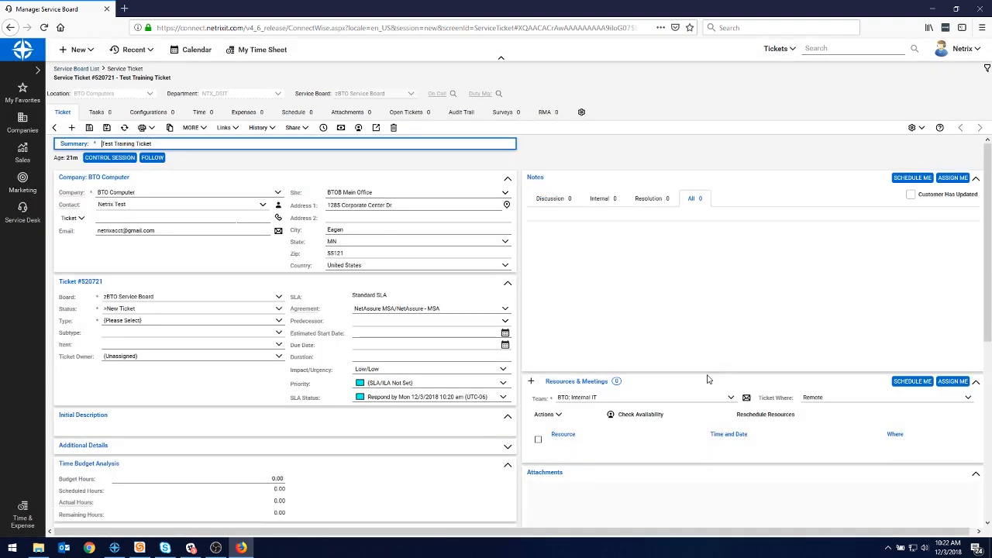
# Set the ticket's type to Desktop Administration and its subtype to Physical Security, leaving the item empty
pyautogui.click(279, 320)
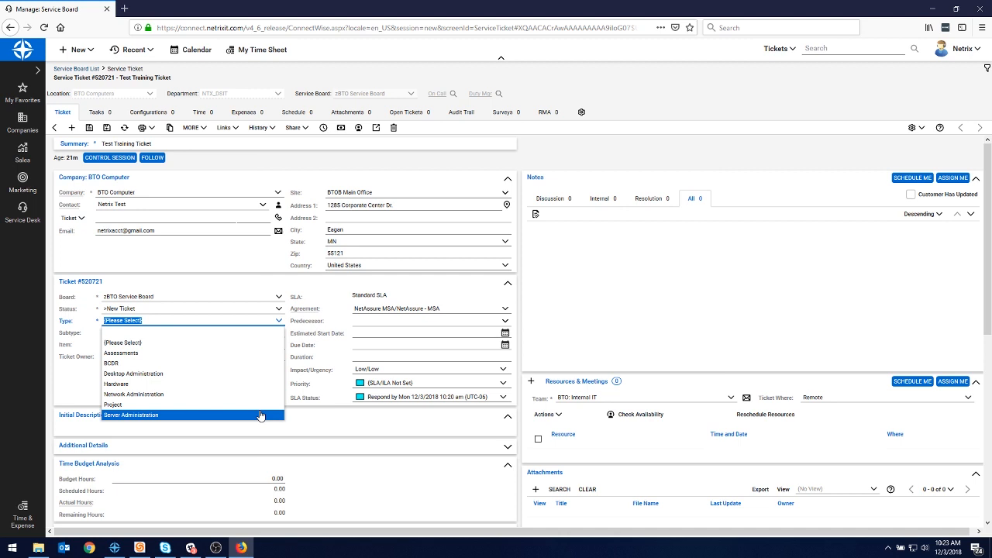
pyautogui.click(259, 374)
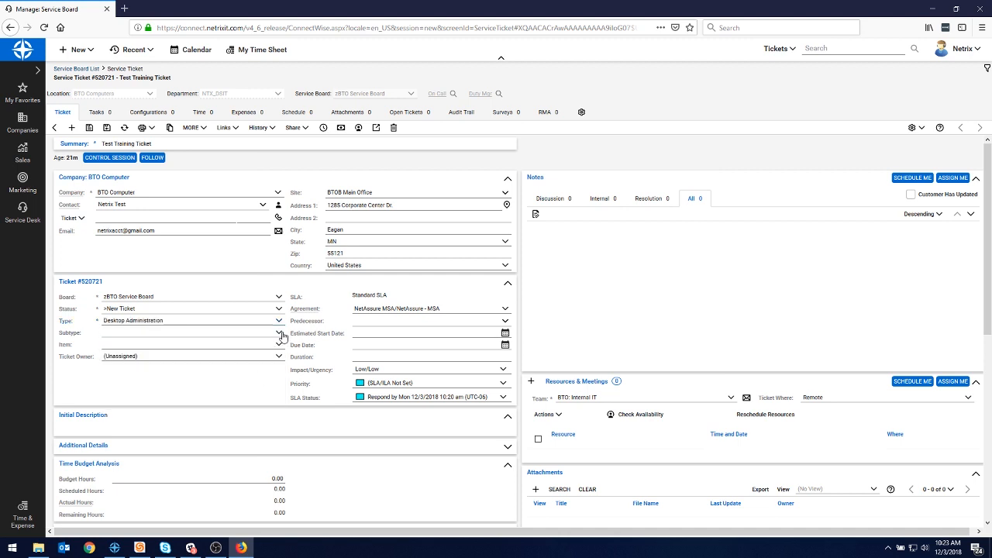
pyautogui.click(279, 332)
pyautogui.click(244, 417)
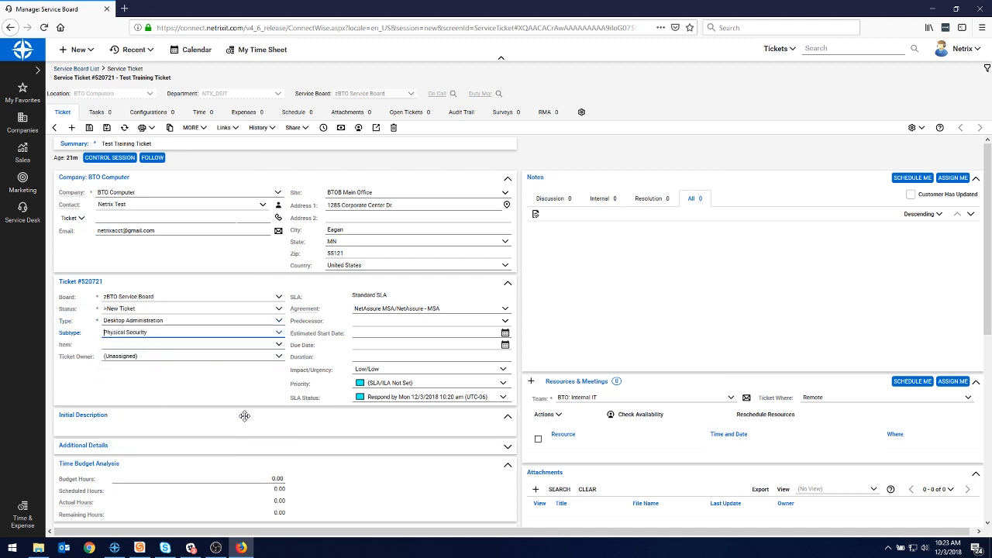
pyautogui.click(279, 344)
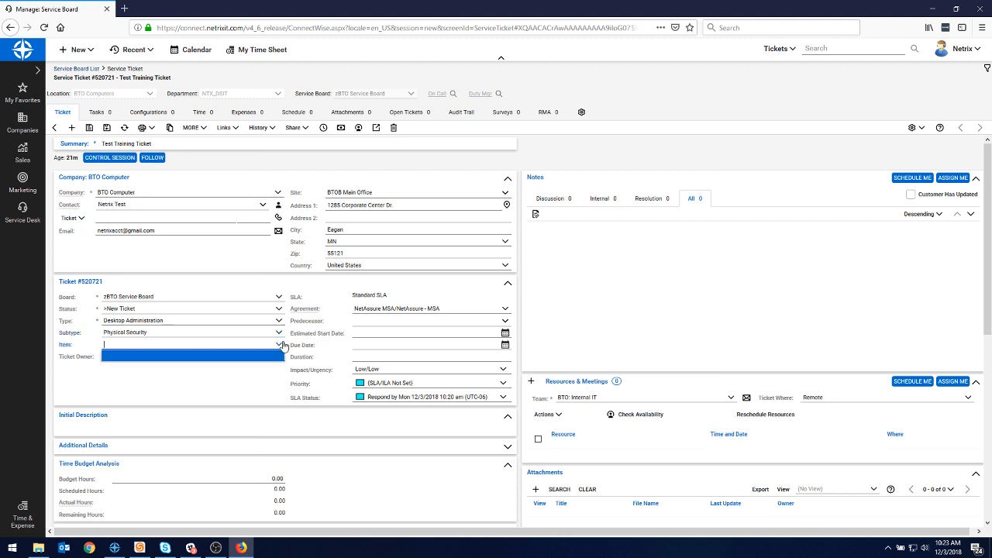
pyautogui.click(324, 346)
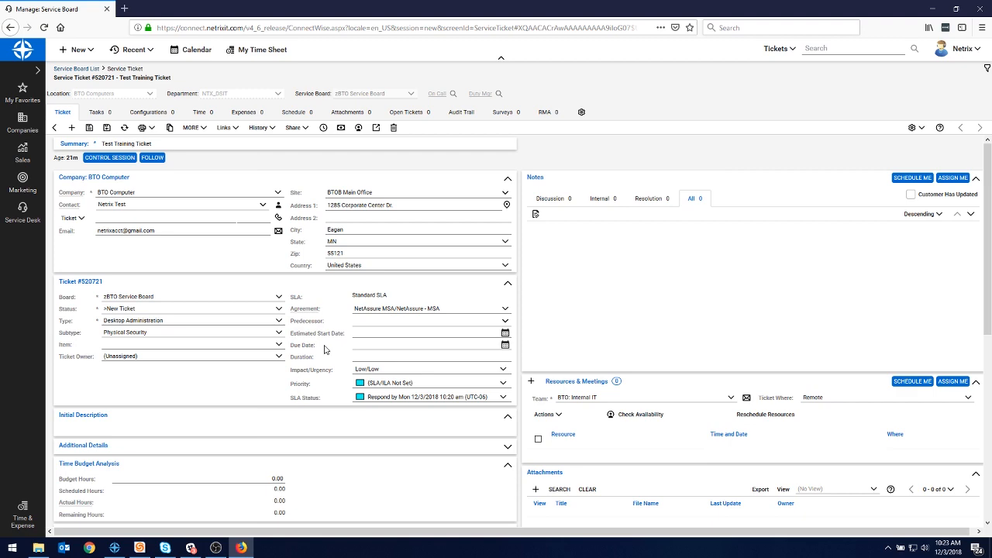
# Look up the configurations available to attach to the ticket and close the selection without attaching any
pyautogui.scroll(-5, 325, 350)
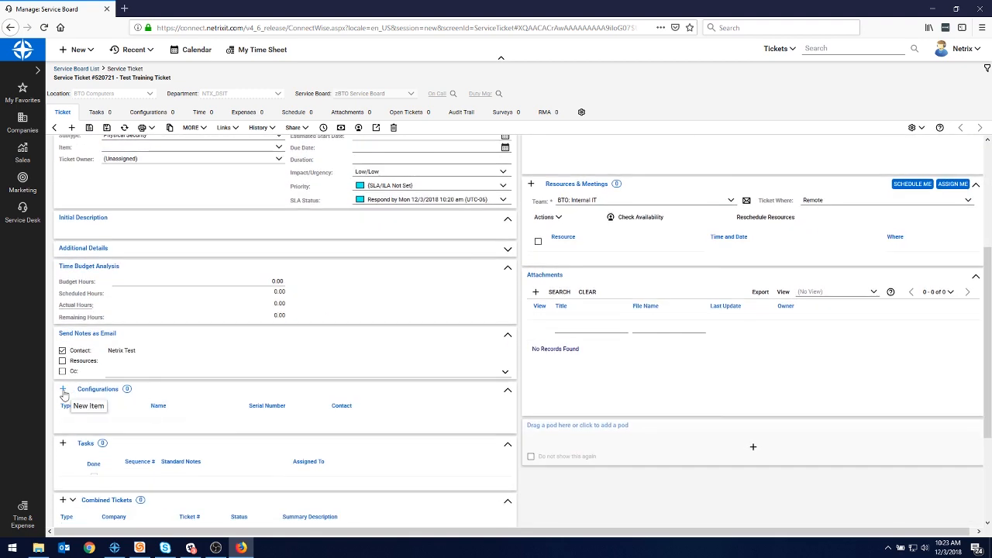
pyautogui.click(63, 390)
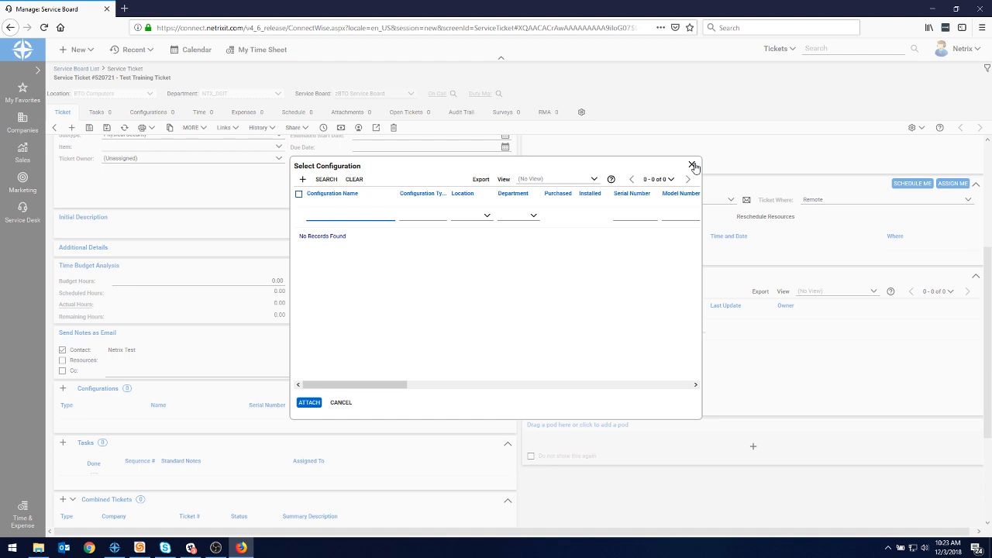
pyautogui.click(692, 166)
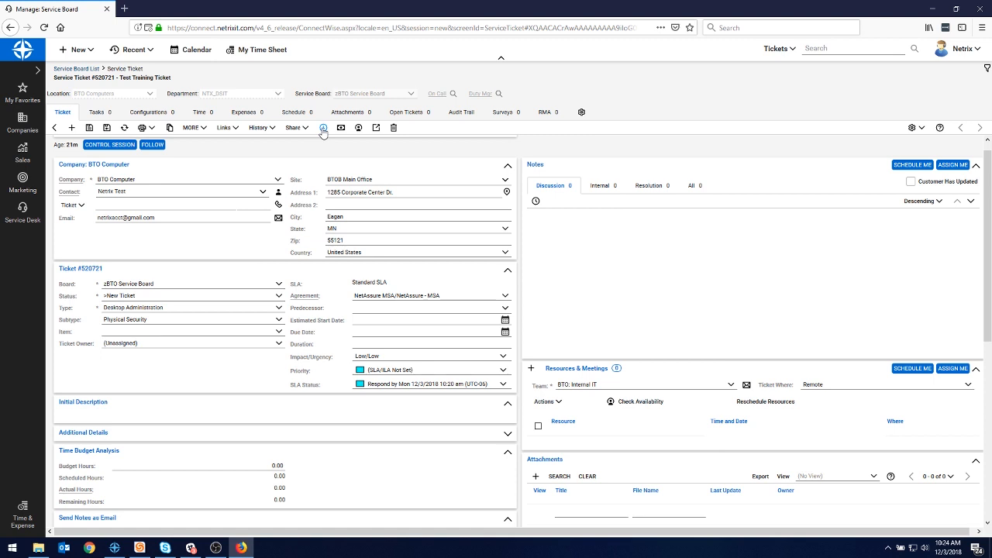
# Start a time entry for the ticket with a start time of 10:13 AM and the current time as end time
pyautogui.click(323, 129)
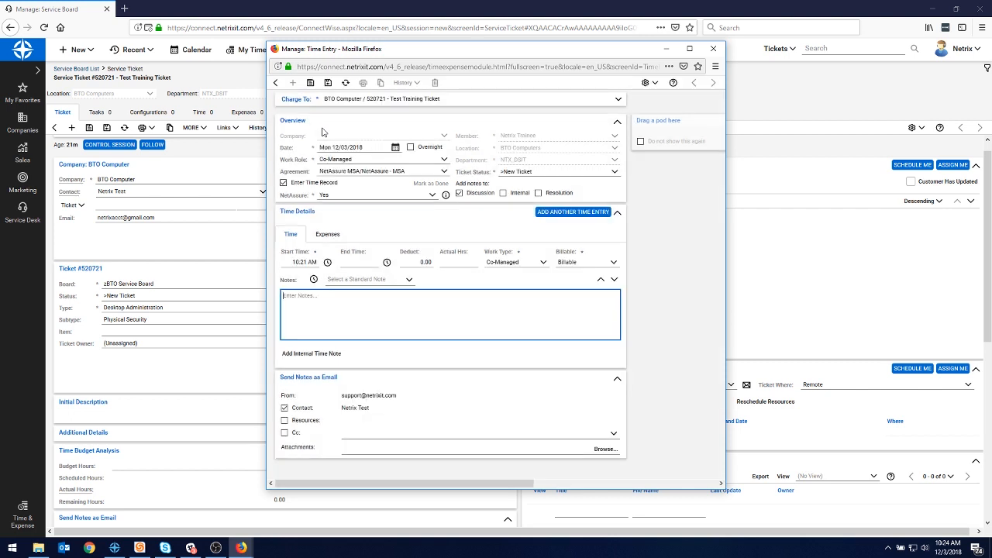
pyautogui.click(308, 264)
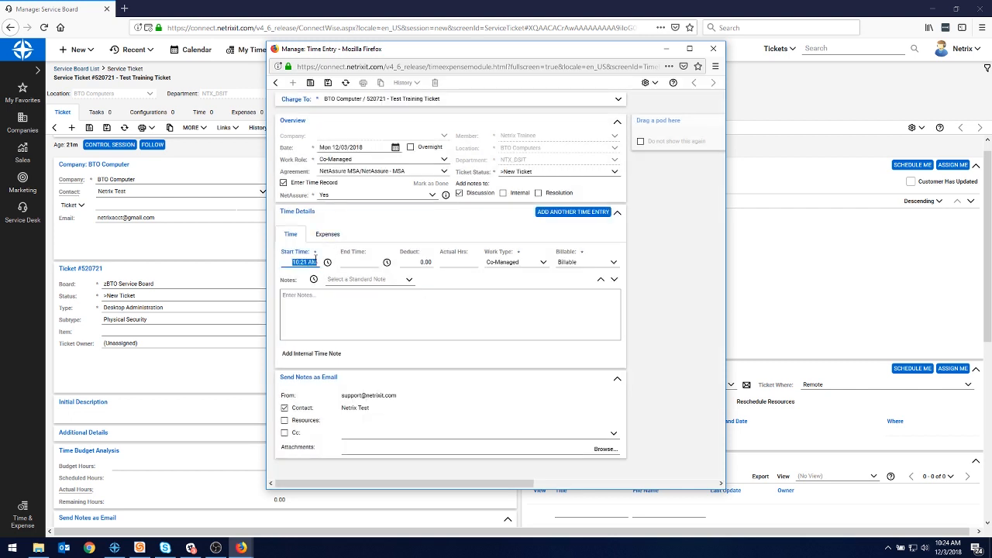
pyautogui.write('10:13')
pyautogui.press('Tab')
pyautogui.click(346, 261)
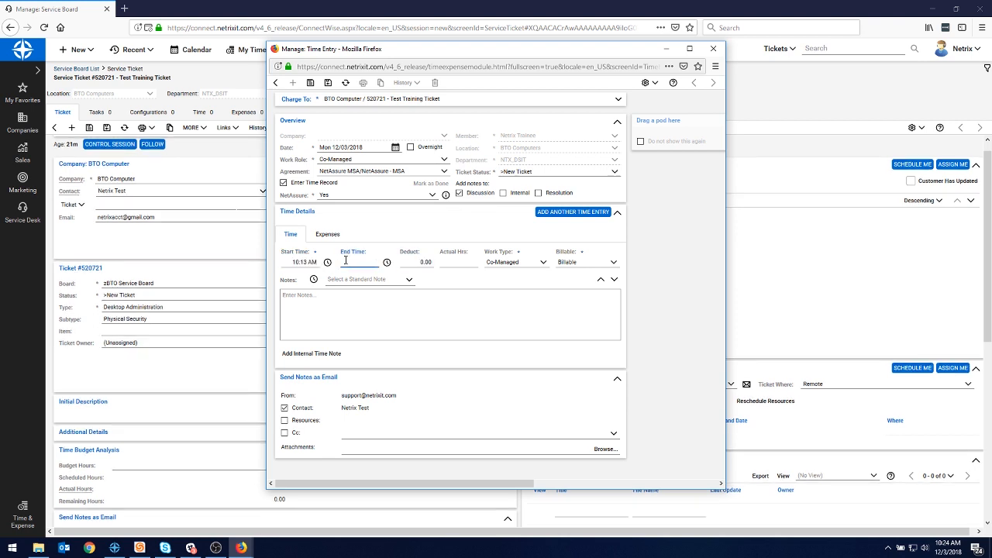
pyautogui.click(386, 262)
# Set the time entry's deducted time to 0.02 hours
pyautogui.click(422, 262)
pyautogui.doubleClick(421, 262)
pyautogui.write('.')
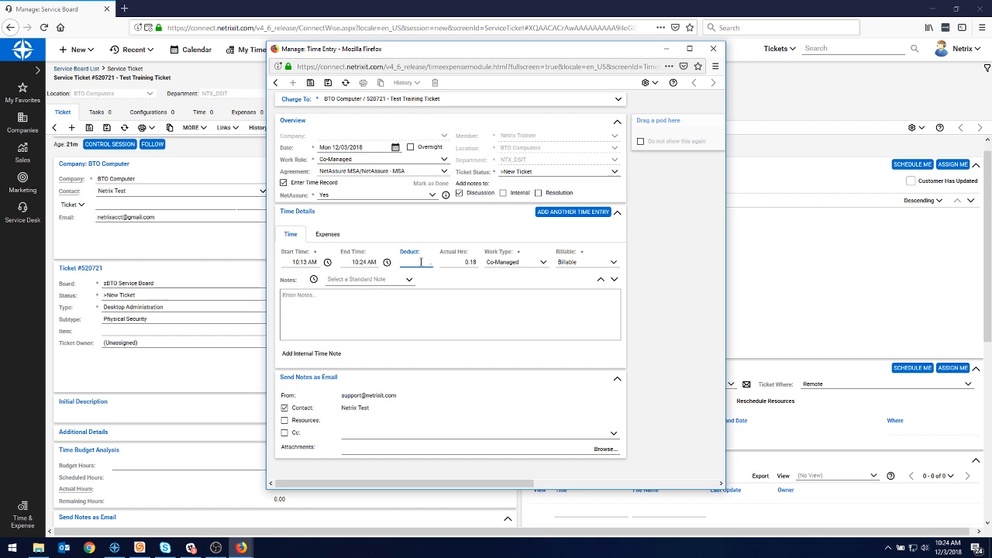
pyautogui.write('02')
pyautogui.click(459, 307)
# Insert the DISC standard note into the time entry's notes and place the cursor on the first line
pyautogui.click(408, 280)
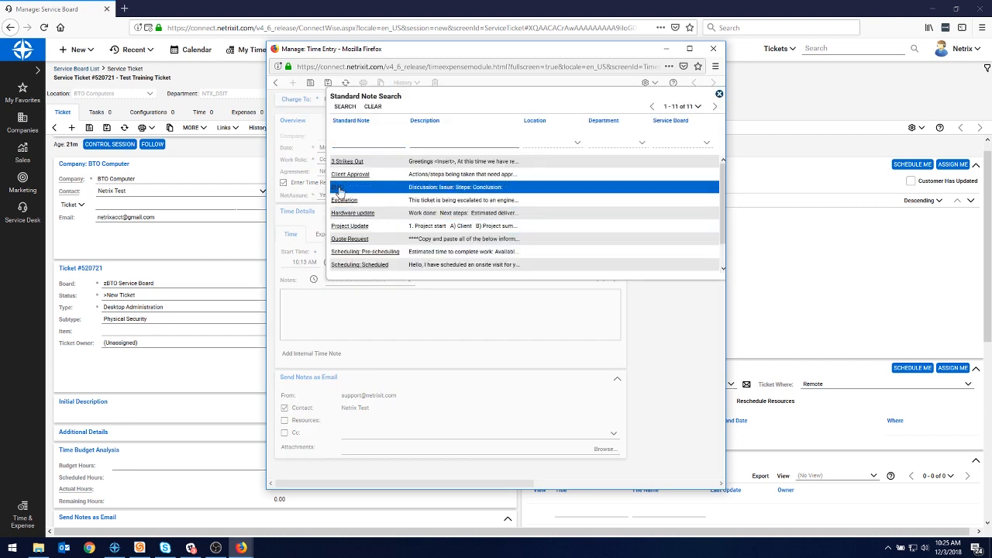
pyautogui.click(338, 190)
pyautogui.click(316, 295)
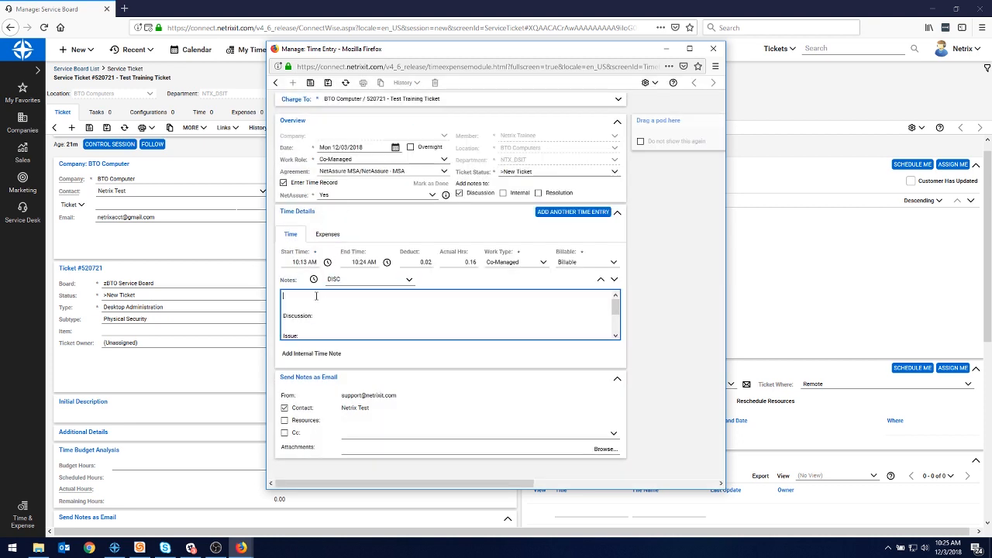
# Under Discussion in the notes, enter "Spoke with End user about the problem. They communicated the application would not open normally after the re-installation."
pyautogui.scroll(-1, 324, 317)
pyautogui.scroll(1, 322, 310)
pyautogui.press('Down')
pyautogui.press('End')
pyautogui.press('Return')
pyautogui.write('Spoke with End user about the problem.  The yc')
pyautogui.write('ommunicated')
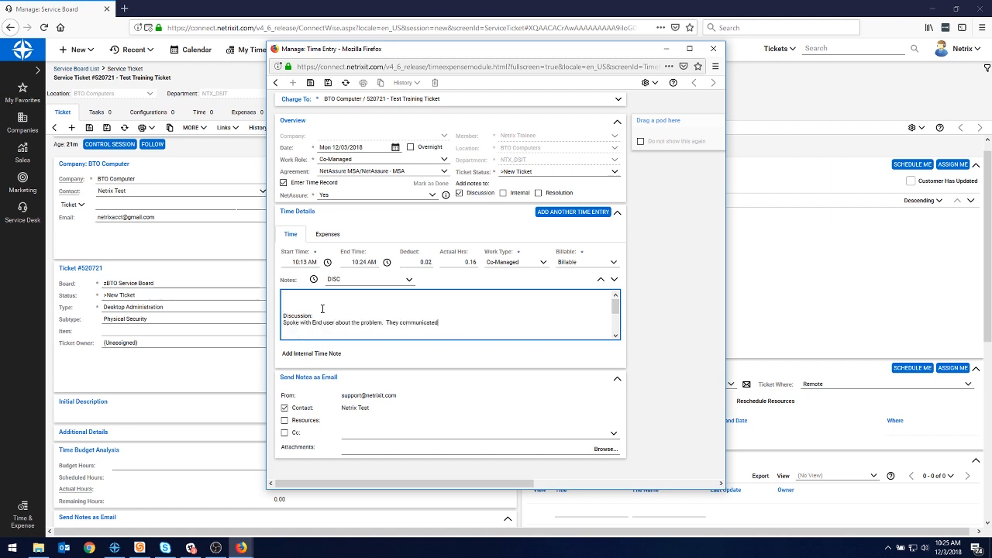
pyautogui.write(' the application would not open normally after the re-installation.')
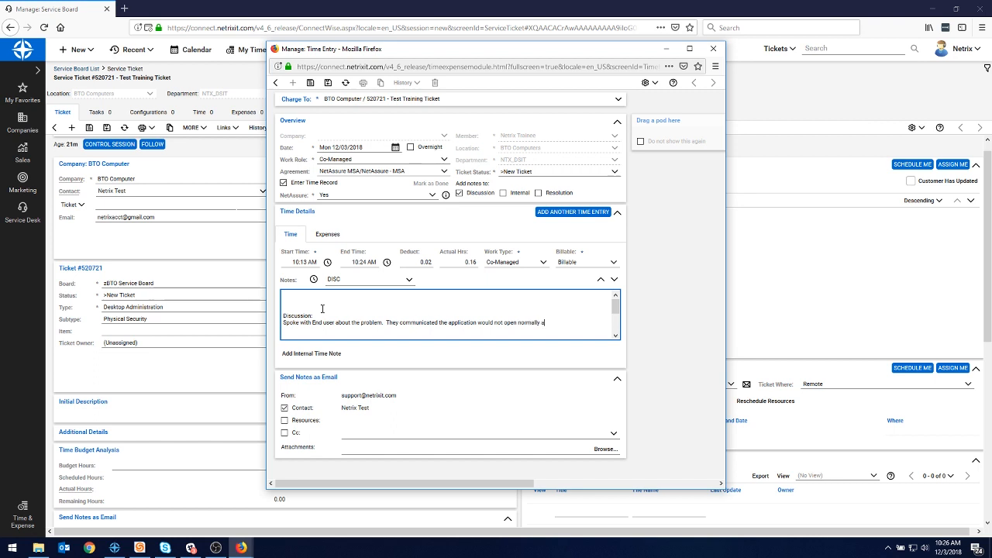
# Under Issue in the notes, enter "Application errors out with an improper file location."
pyautogui.press('Down')
pyautogui.press('Down')
pyautogui.press('End')
pyautogui.press('Return')
pyautogui.write('Application er')
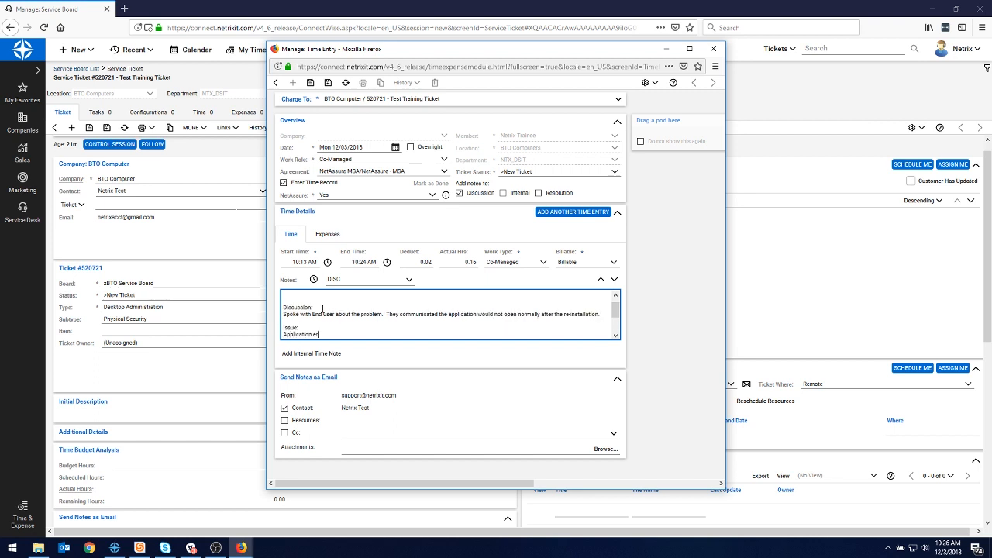
pyautogui.write('rors out with an improper file location.  Steps: Reviewed')
# Under Steps in the notes, enter "Reviewed the installation guide and found the correct settings required for the application"
pyautogui.press('Down')
pyautogui.press('Down')
pyautogui.press('End')
pyautogui.press('Return')
pyautogui.write('Reviewed the')
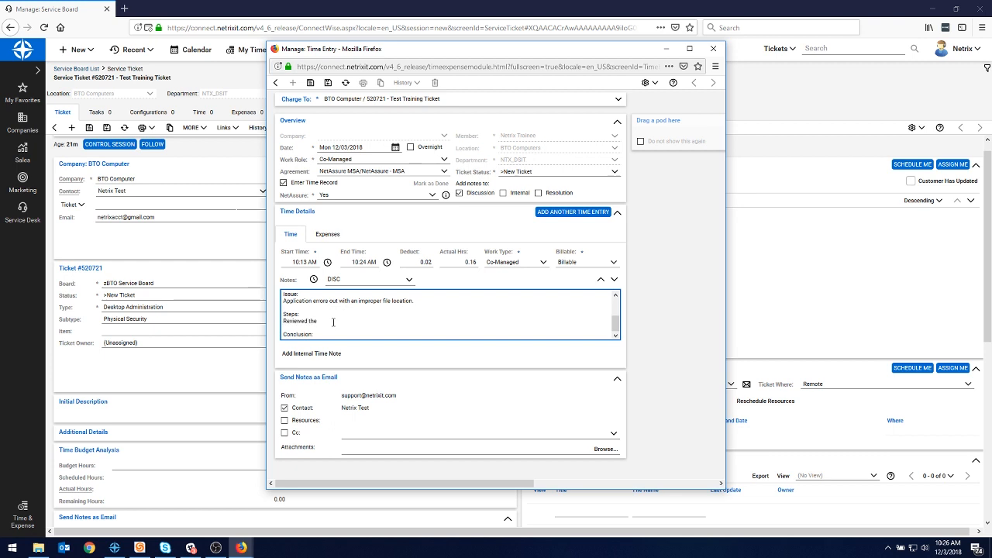
pyautogui.write(' installation guide and found the correct settings require')
pyautogui.write('d for the application')
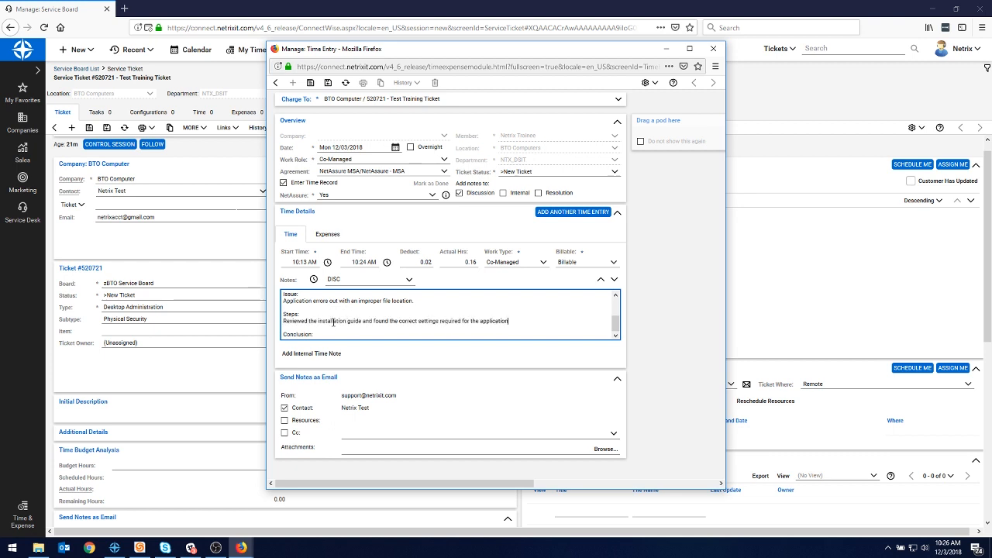
# Append "(LINK: *****)" to the first Steps line and add a second line, "Set up the correct options and tested -Began opening normally"
pyautogui.press('Return')
pyautogui.write('R')
pyautogui.write('et up the application with the correct options and tested')
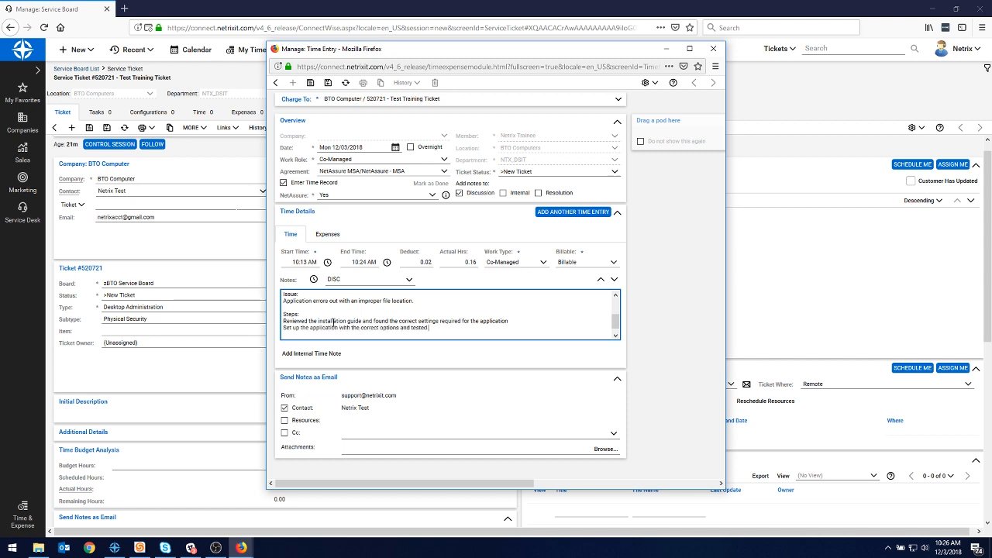
pyautogui.write('(LINK.')
pyautogui.hotkey('shift', 'Home')
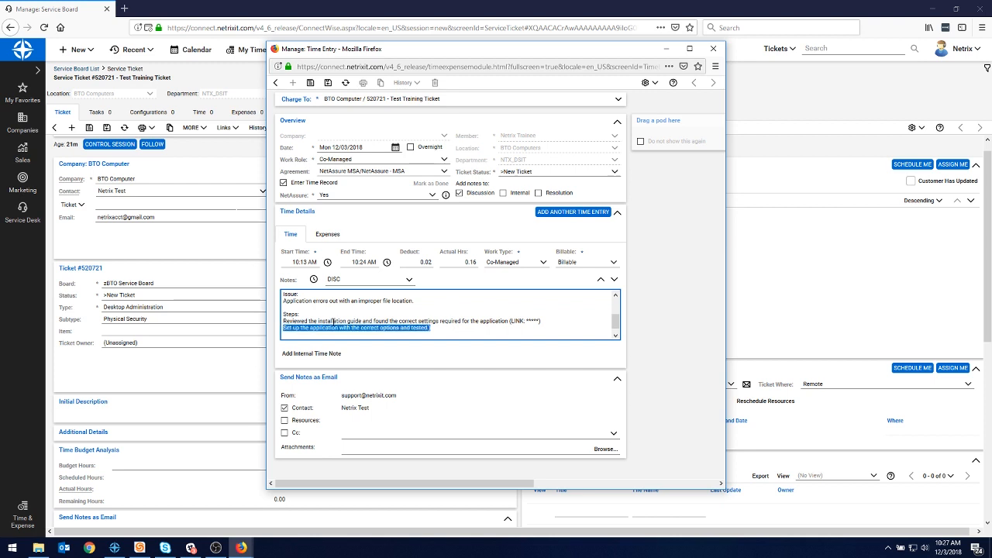
pyautogui.write('Set up the correct options and tested')
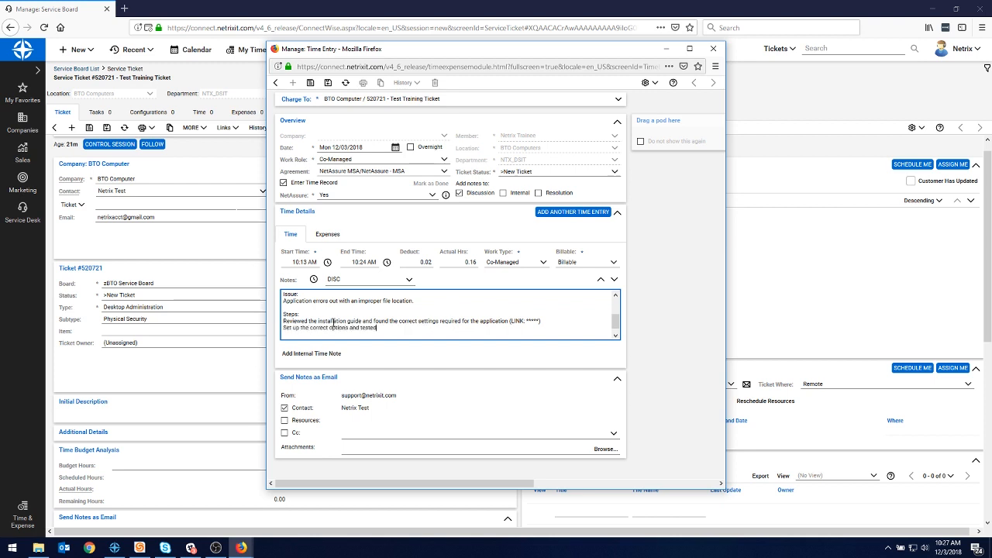
pyautogui.write(' -Began opening normally')
# Under Conclusion, enter "Installation settings were not configured correctly. After a re-setup of the app, it is now working correctly." and "Confirmed with Staff member."
pyautogui.press('Return')
pyautogui.press('Return')
pyautogui.write('Conclusion:')
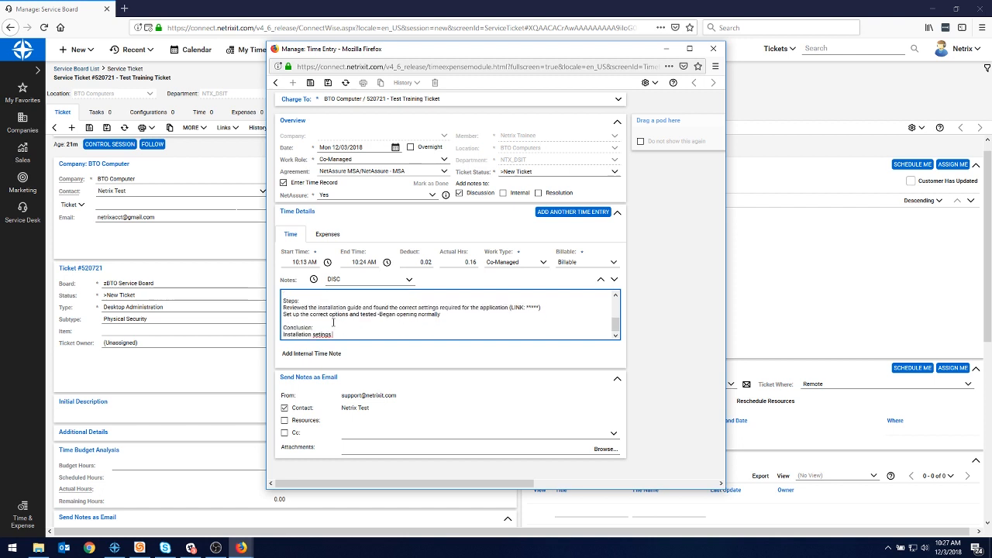
pyautogui.press('Return')
pyautogui.write('Installation settings were not configured correctly.  After a re-setup of the app, it is n')
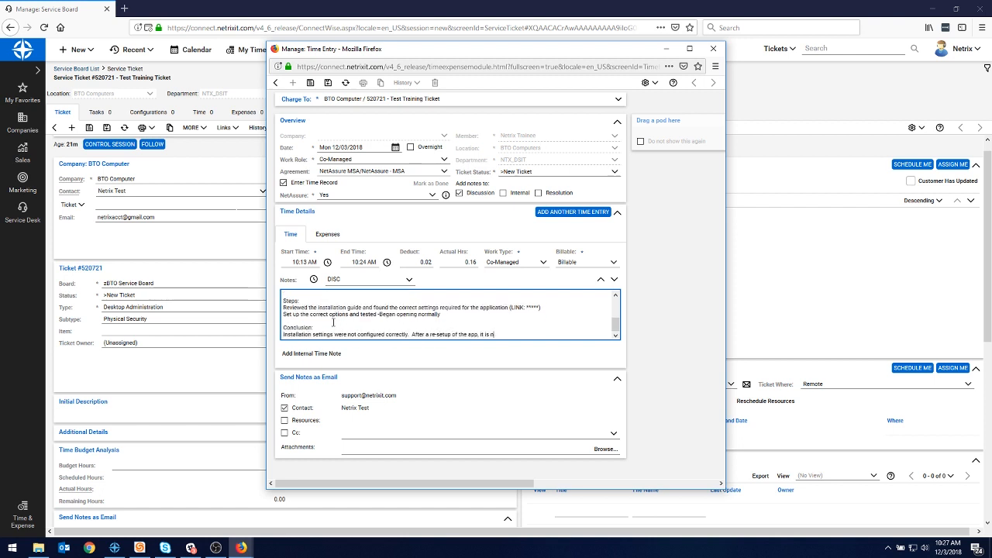
pyautogui.write('ow working correctly.')
pyautogui.press('Return')
pyautogui.write('Confirmed with Staff member.')
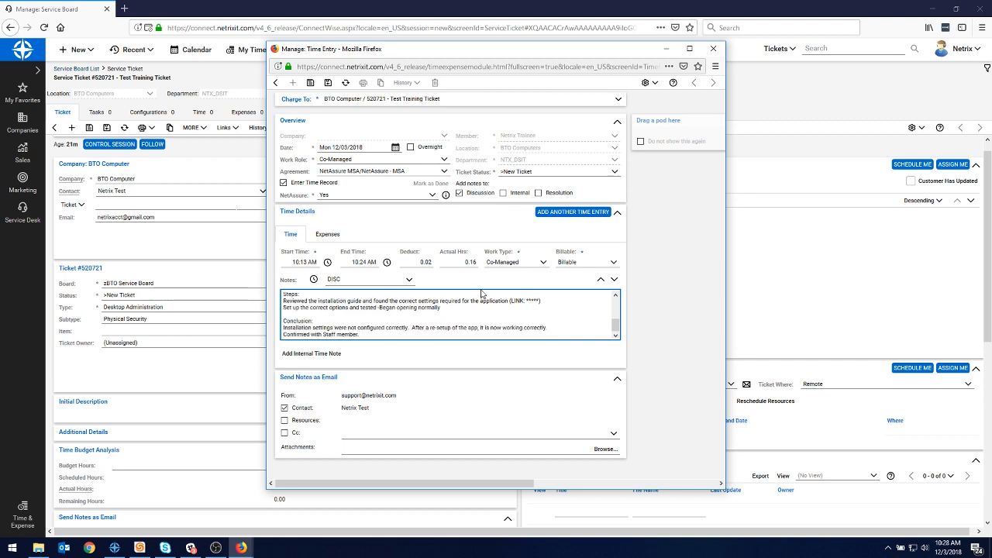
# Set the ticket status in the time entry to >Closed
pyautogui.click(613, 174)
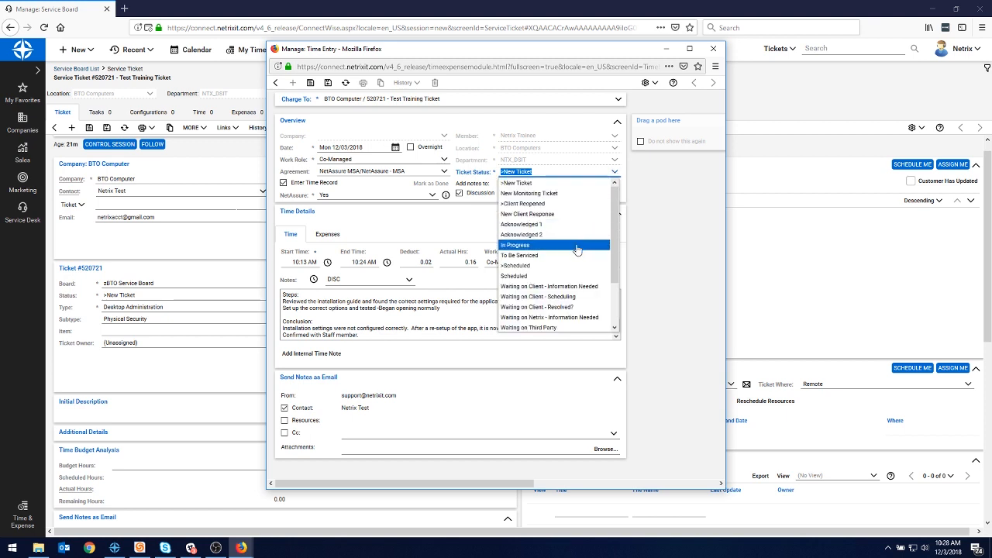
pyautogui.scroll(-2, 549, 306)
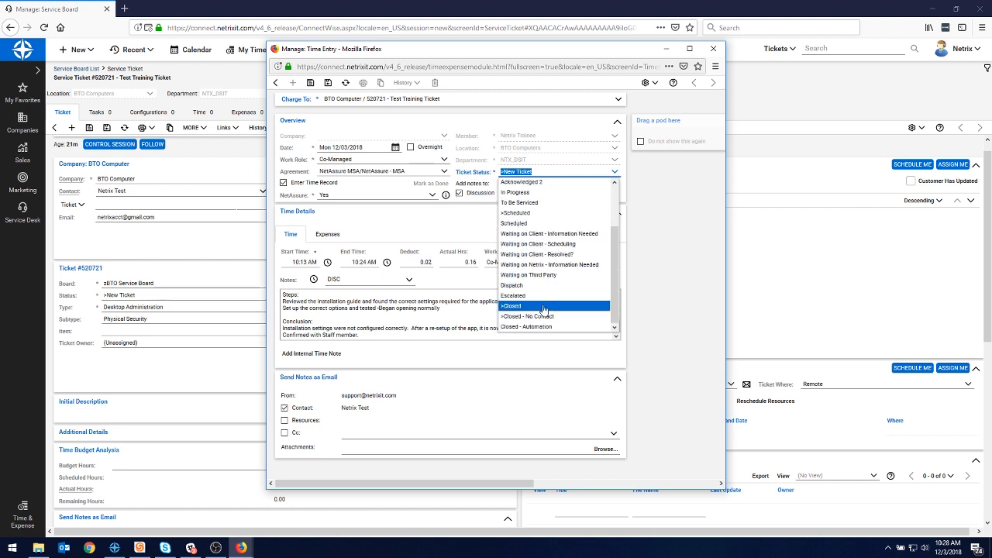
pyautogui.click(546, 307)
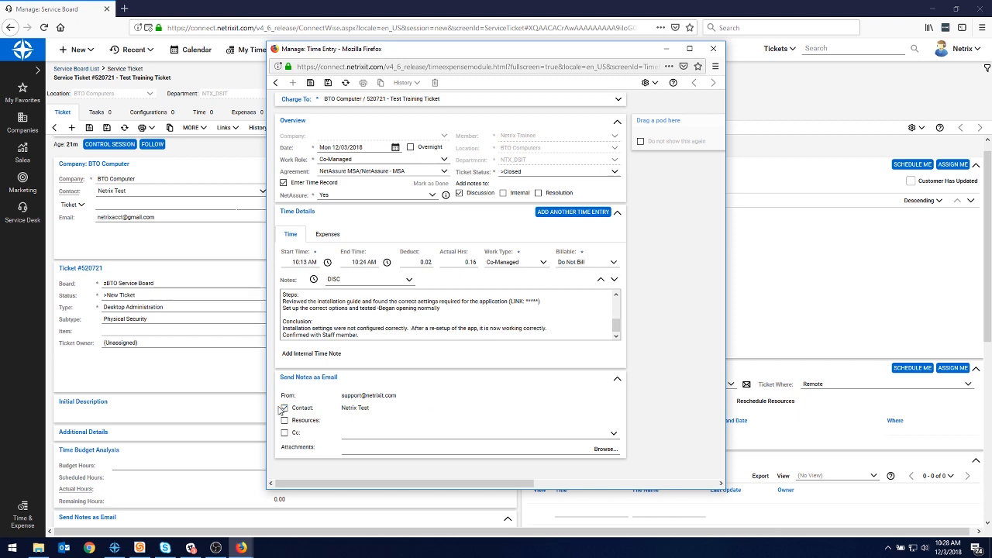
# Exclude the contact and resources from the e-mailed notes, and save and close the time entry
pyautogui.click(285, 421)
pyautogui.click(285, 421)
pyautogui.click(285, 408)
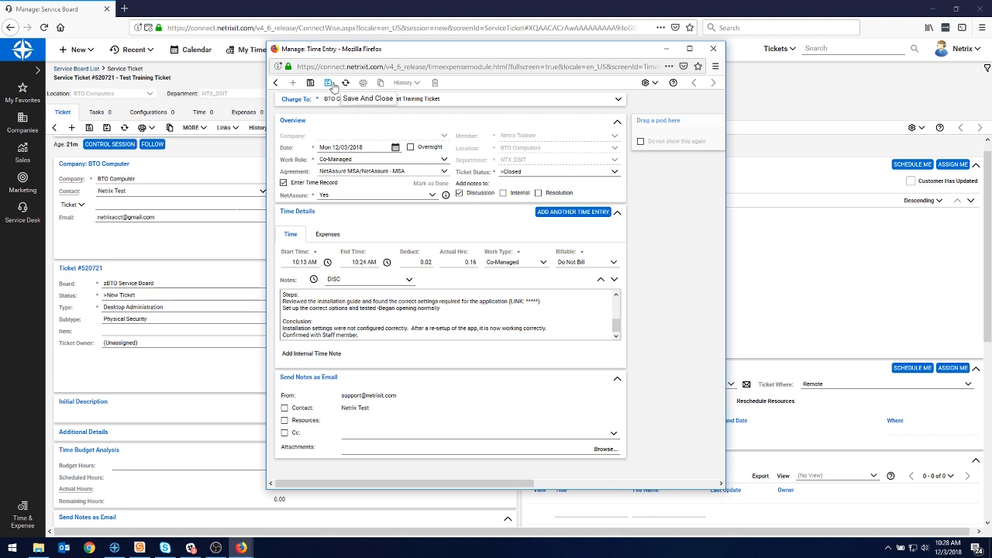
pyautogui.click(332, 84)
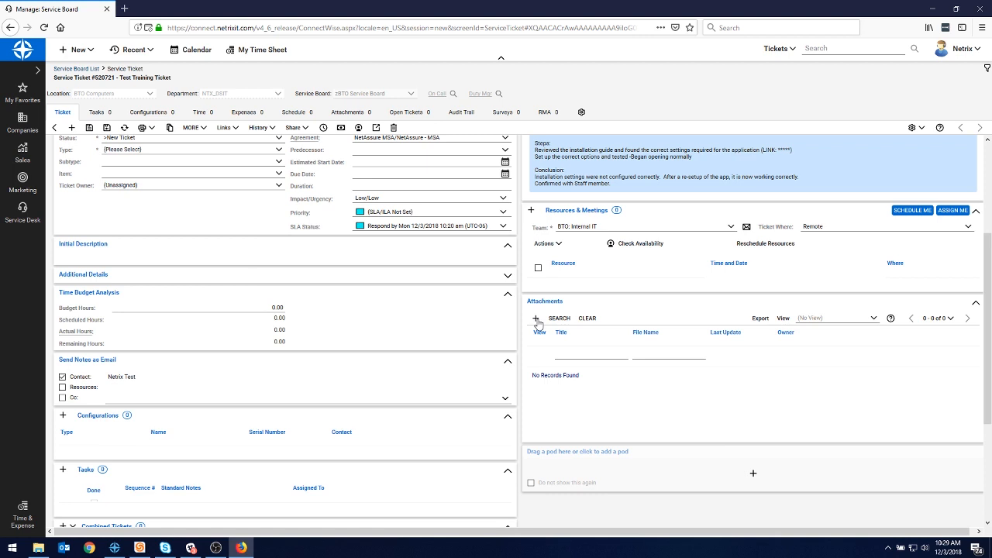
# Attach circuit board.png from the desktop to the ticket with the description "Netrix Logo!", save it and return to the ticket
pyautogui.click(535, 319)
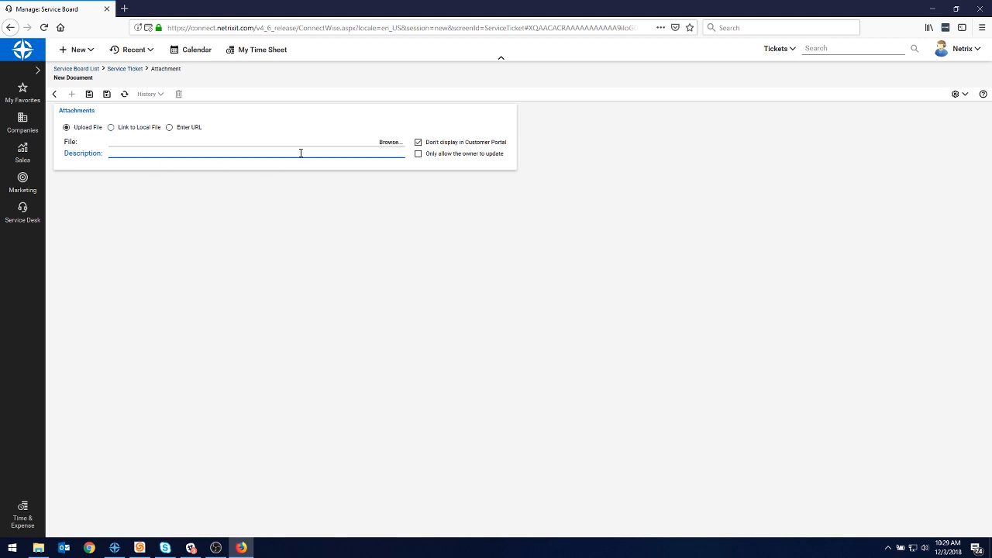
pyautogui.click(387, 143)
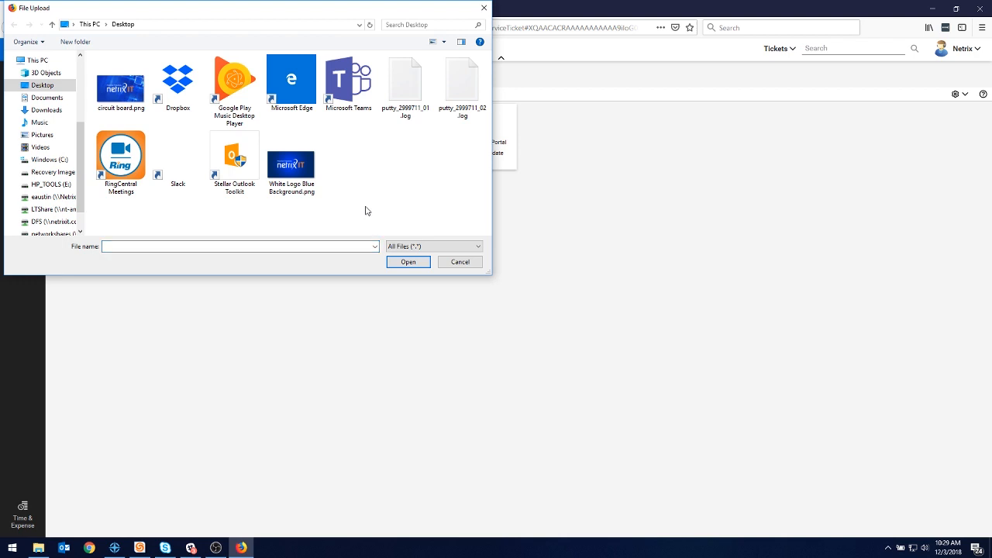
pyautogui.doubleClick(129, 99)
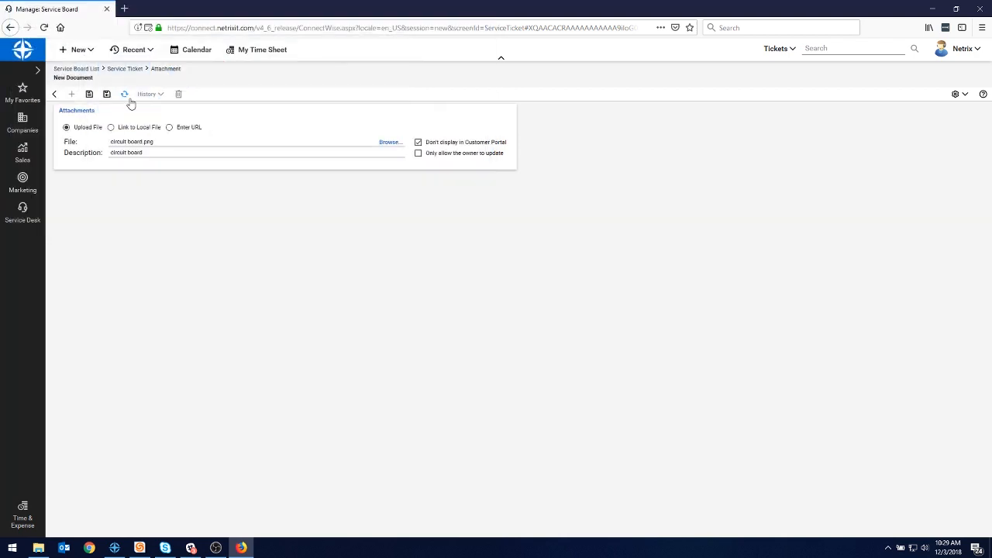
pyautogui.moveTo(158, 151); pyautogui.dragTo(55, 163)
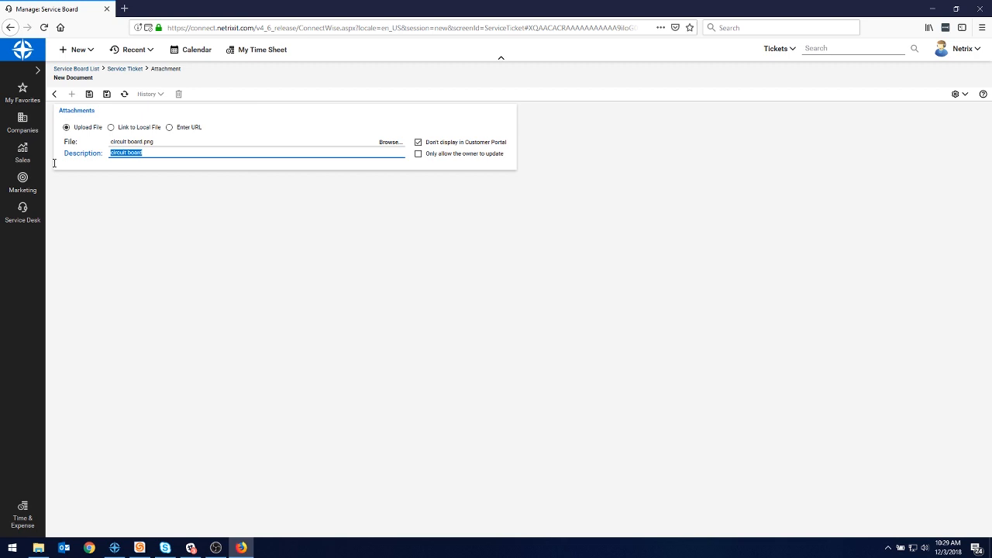
pyautogui.press('BackSpace')
pyautogui.click(89, 95)
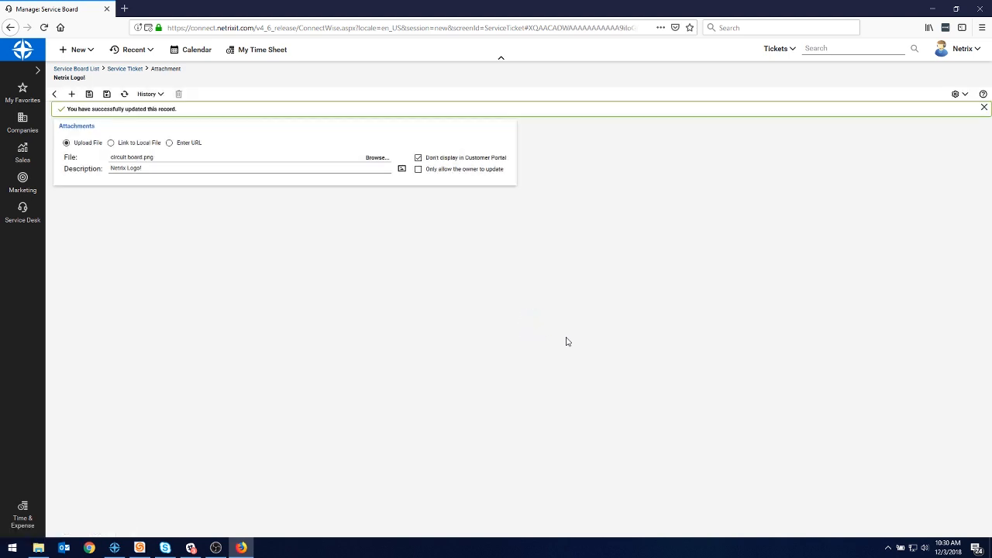
pyautogui.click(120, 95)
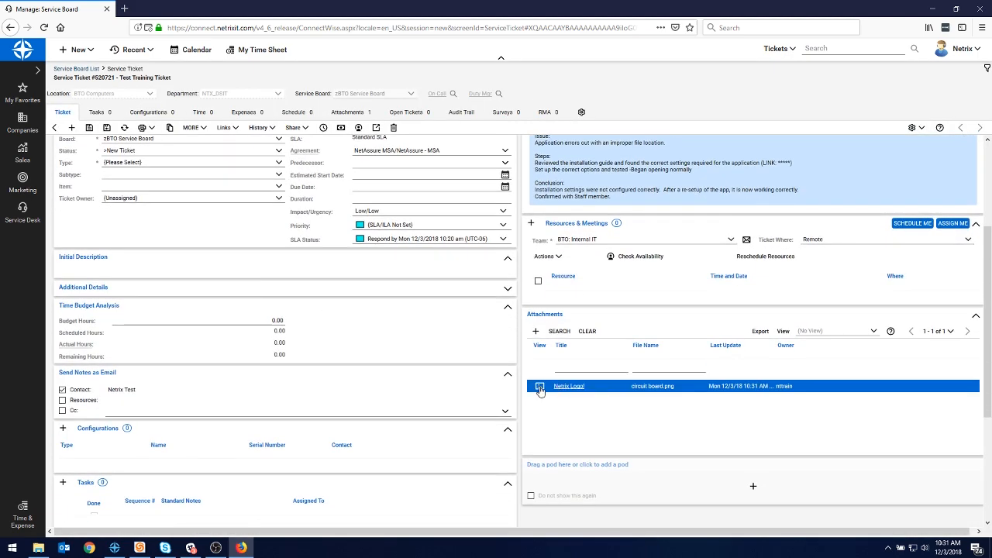
# Open the ticket's Netrix Logo! attachment for viewing and close the image viewer
pyautogui.click(541, 387)
pyautogui.click(534, 328)
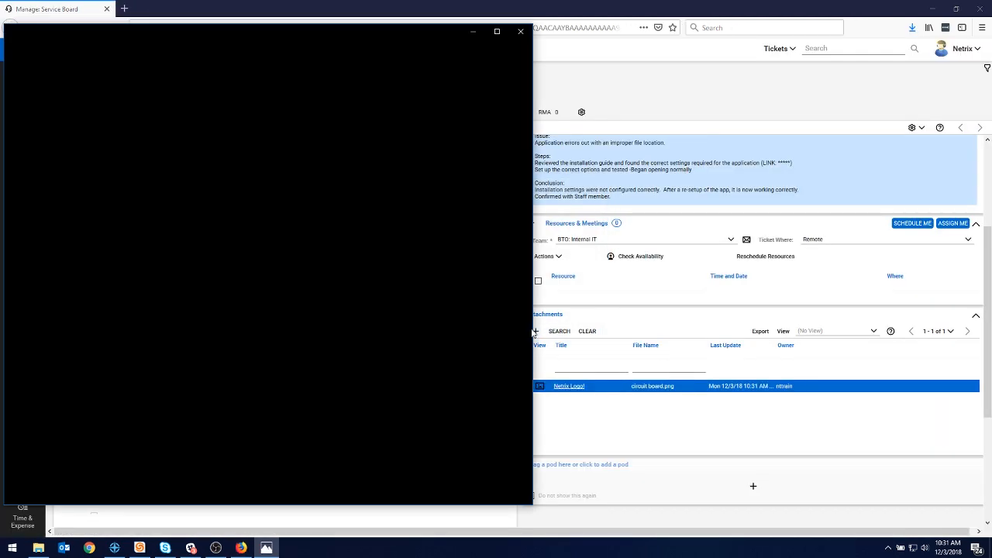
pyautogui.click(522, 31)
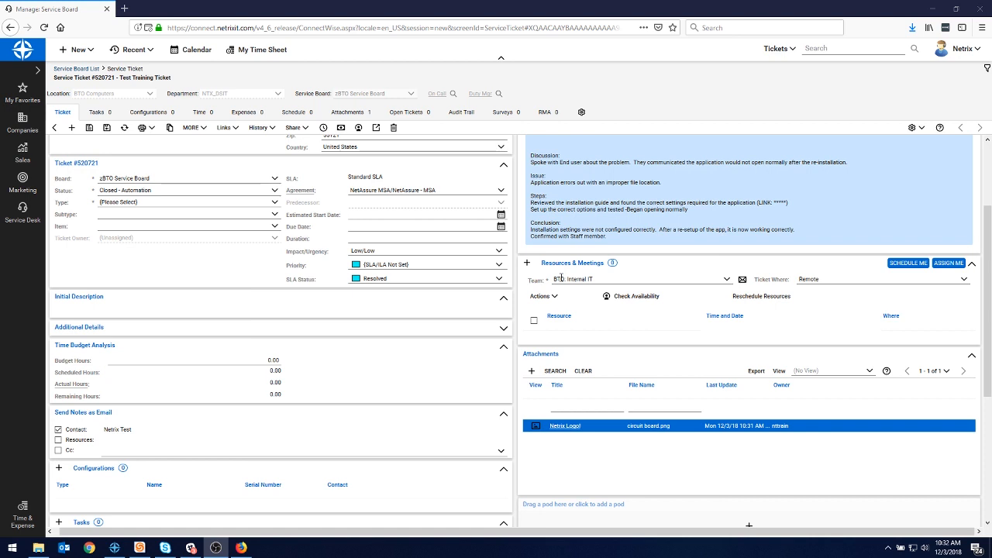
# Add a resource to the ticket with the Netrix trainee as member and Tue 12/04/2018 as start date
pyautogui.click(527, 262)
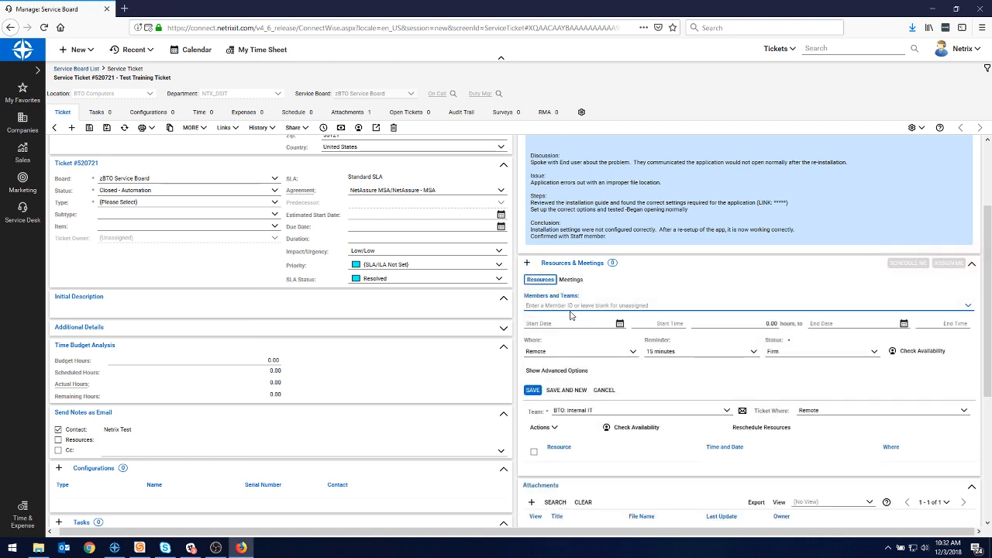
pyautogui.click(527, 265)
pyautogui.write('nttra')
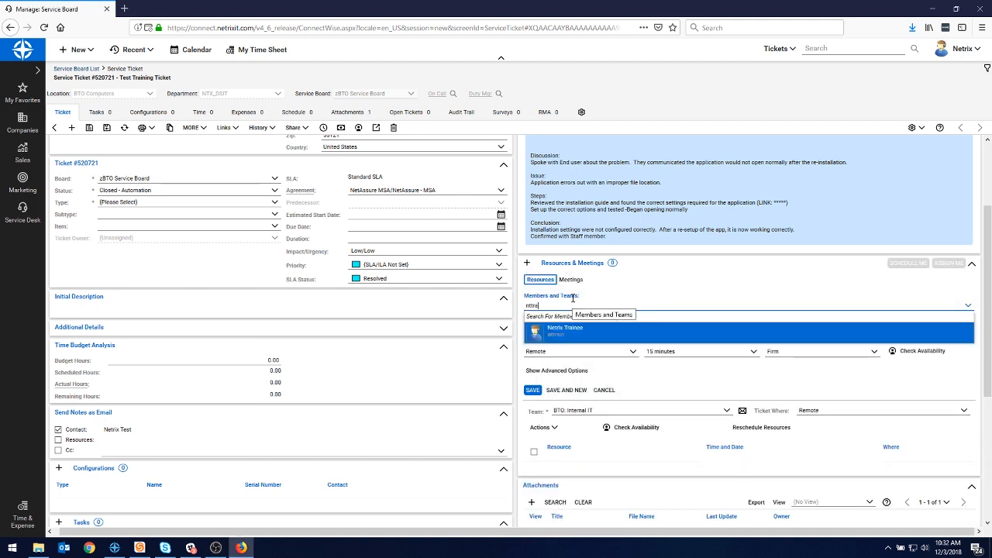
pyautogui.press('Return')
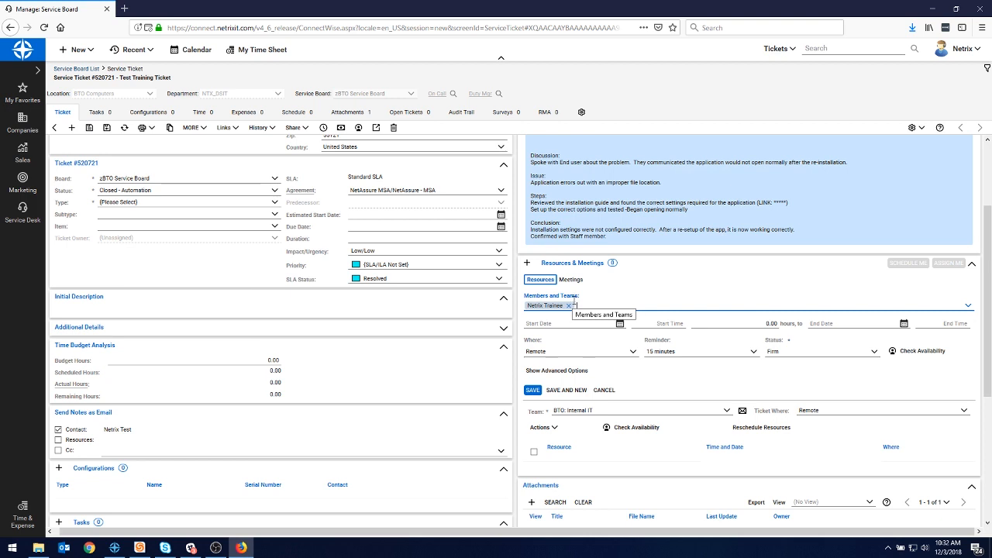
pyautogui.click(620, 323)
pyautogui.click(572, 400)
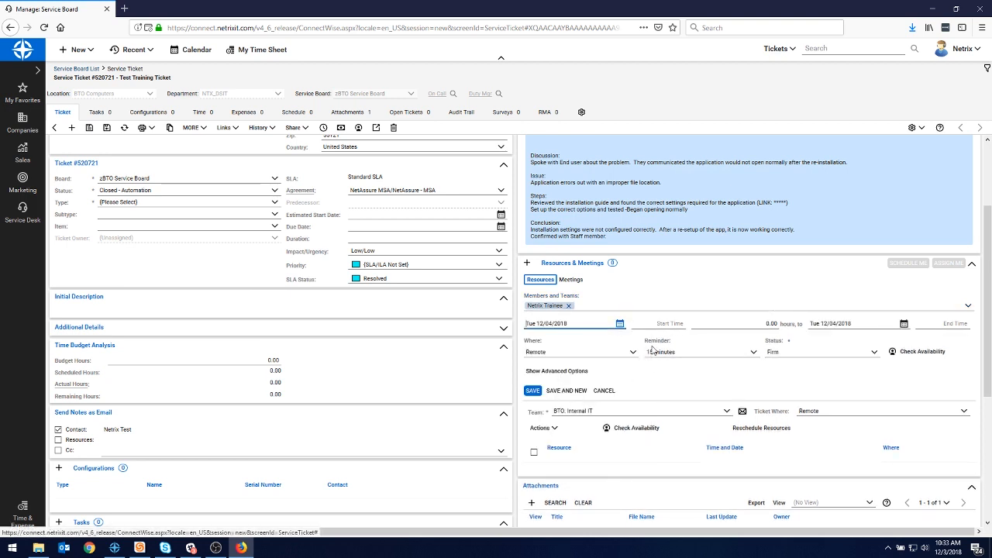
# Set the resource's start time to 11:00 AM and its duration to 0.25 hours
pyautogui.click(651, 324)
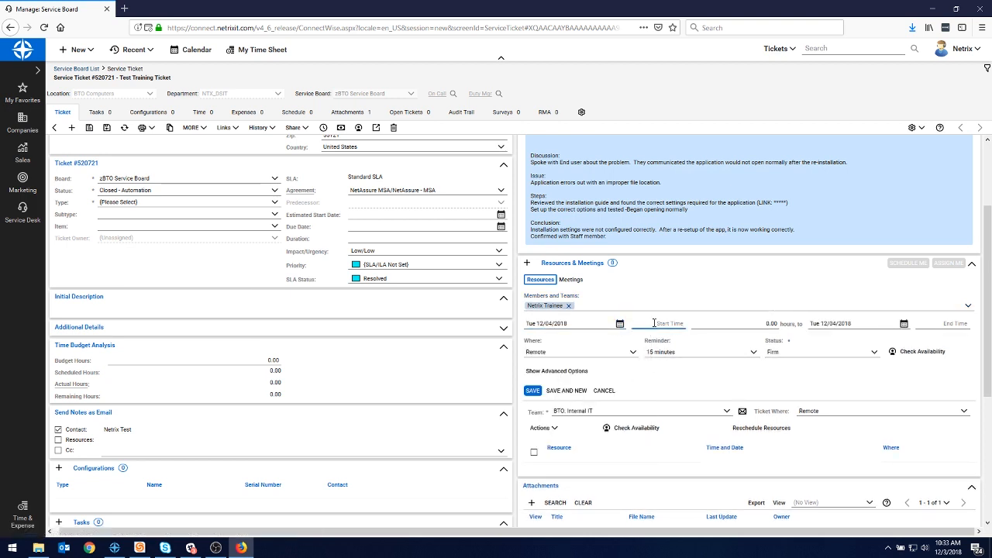
pyautogui.write('11')
pyautogui.press('Tab')
pyautogui.write('.')
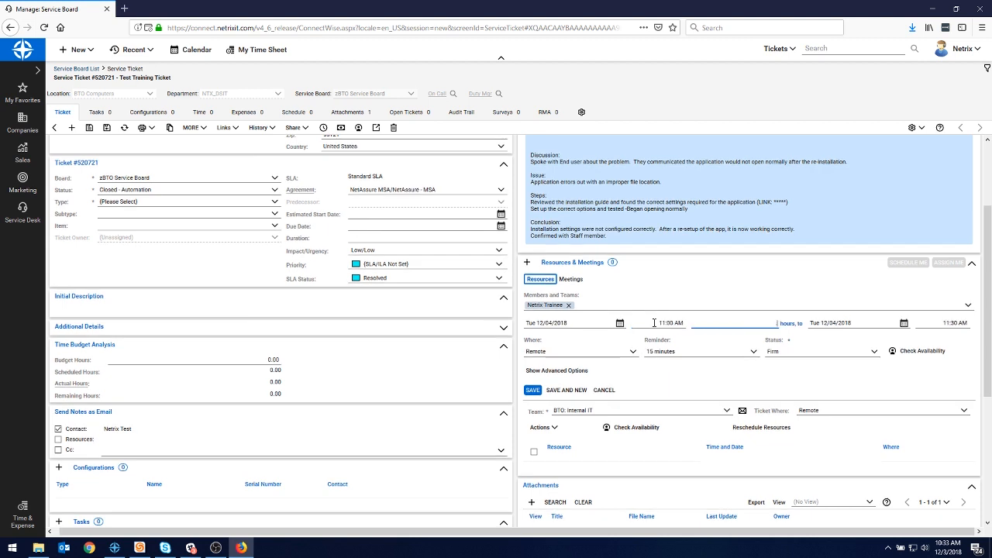
pyautogui.write('25')
pyautogui.press('Tab')
pyautogui.press('Tab')
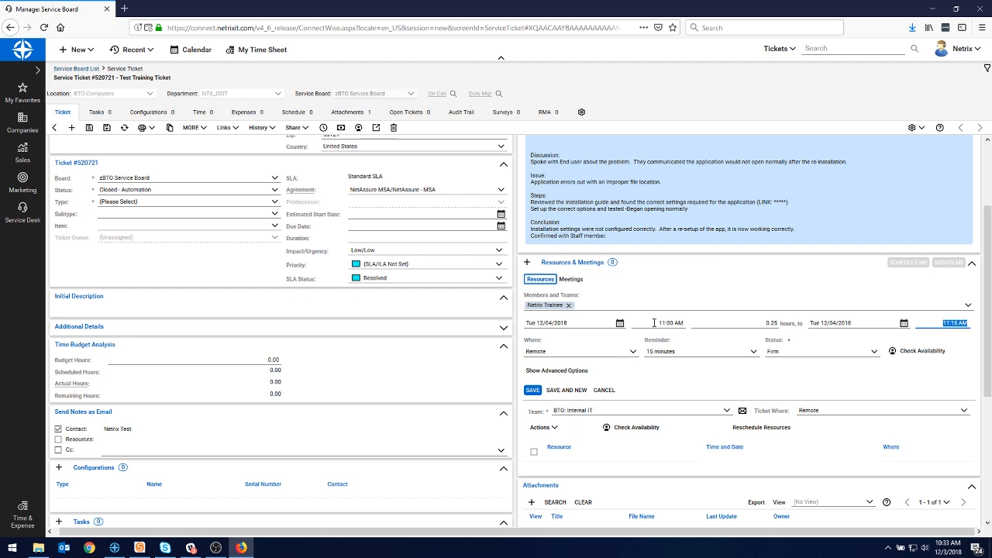
# Set the resource's schedule status to Tentative and save the assignment
pyautogui.click(874, 351)
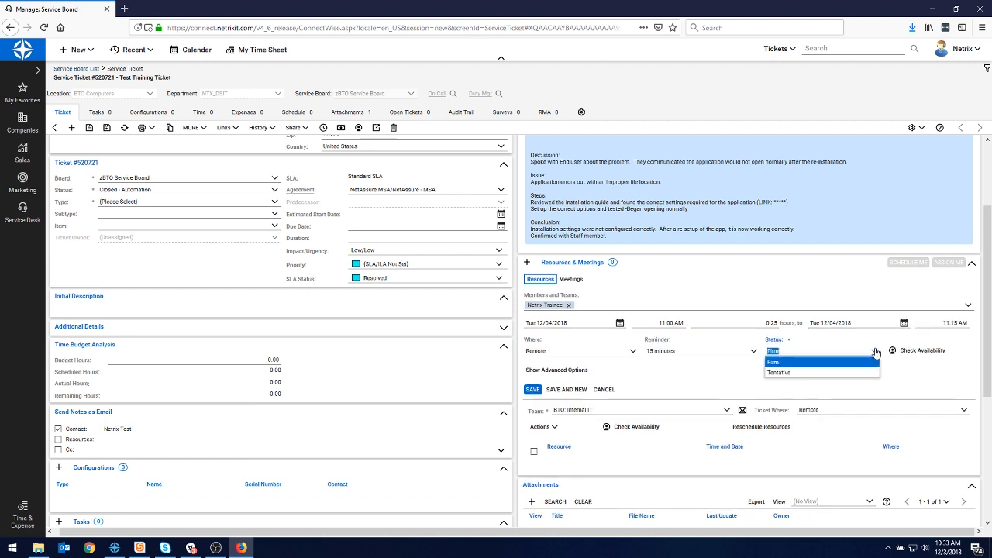
pyautogui.click(828, 374)
pyautogui.click(533, 389)
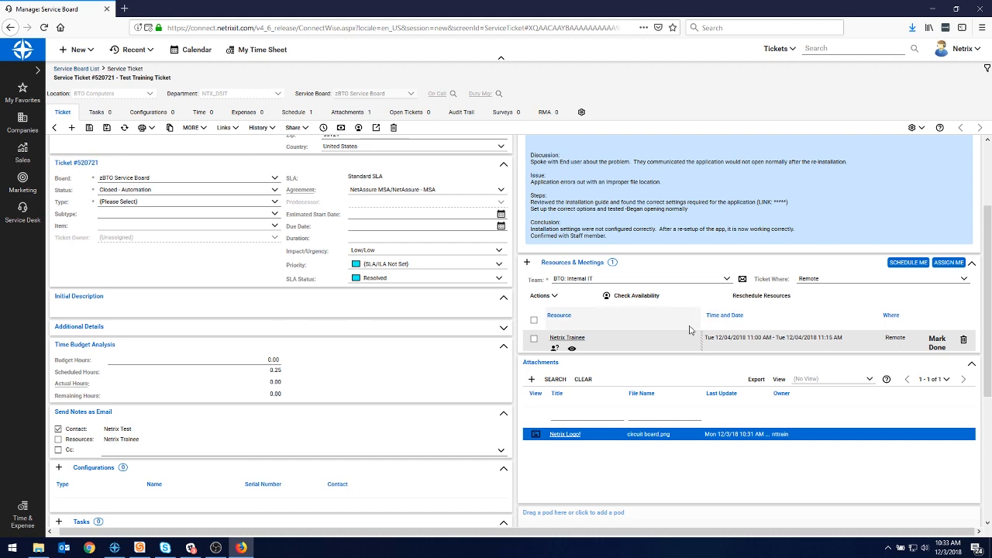
# Open My List in the Sales section to view the assigned tickets
pyautogui.scroll(-2, 766, 274)
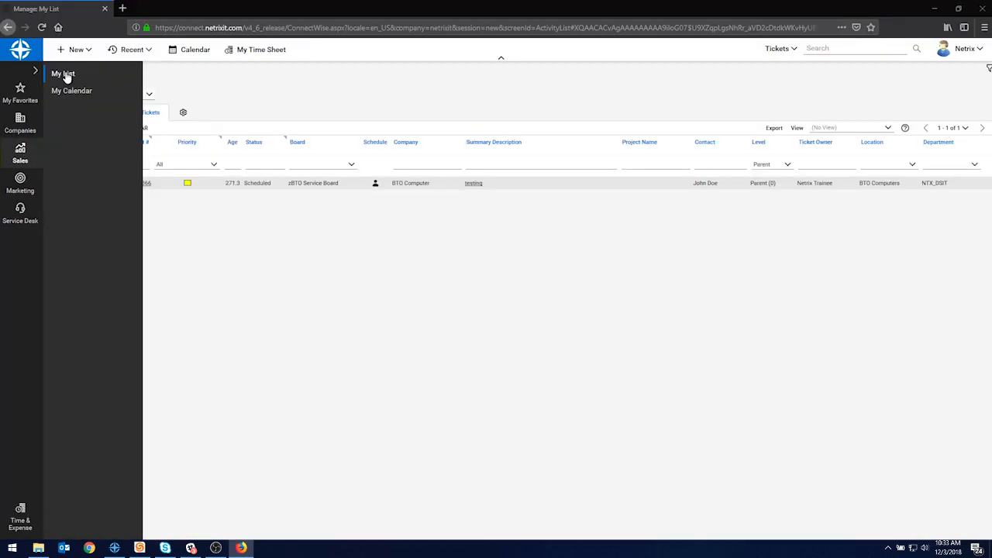
pyautogui.click(65, 76)
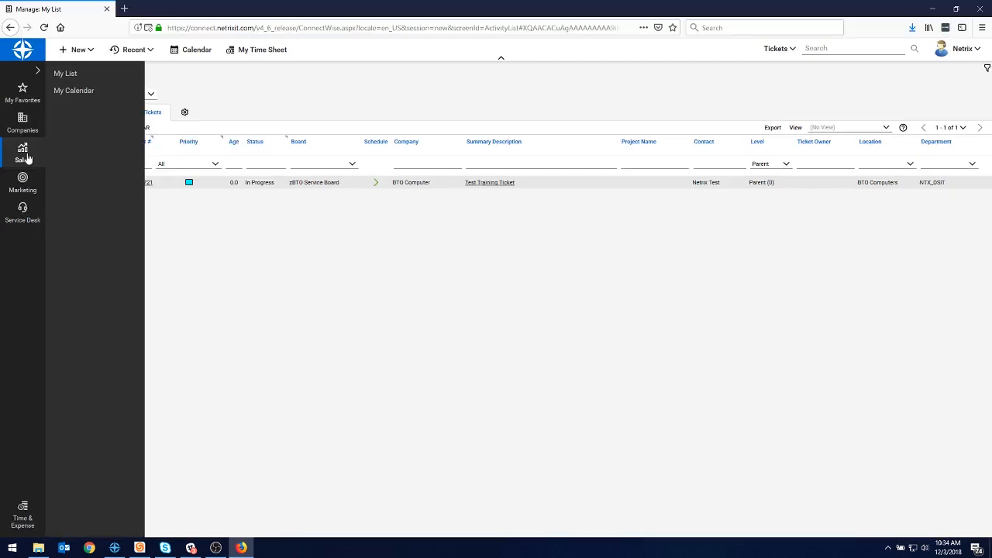
# In My Calendar, extend the Test Training Ticket entry on Tue 12/04 to run from 11am to 12pm, and open the entry
pyautogui.click(74, 93)
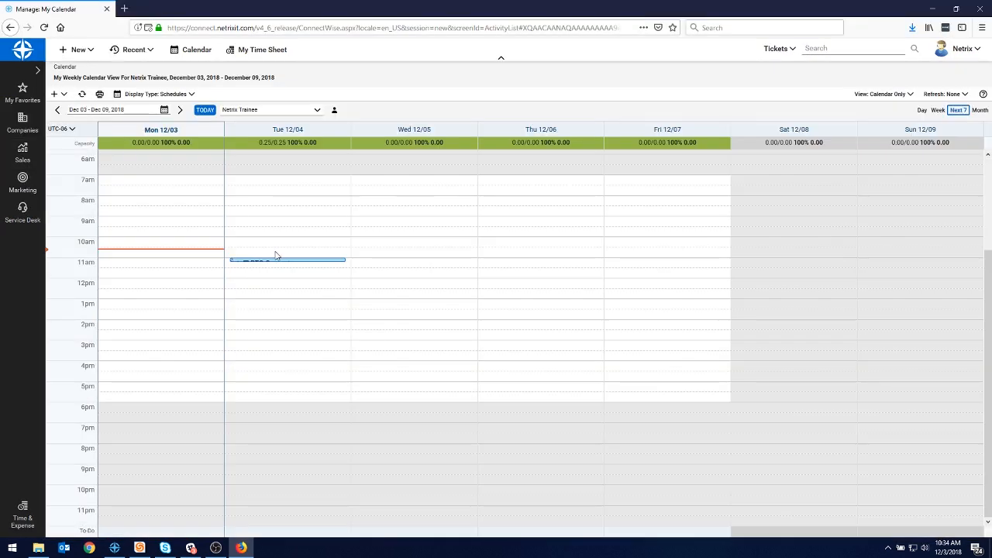
pyautogui.click(277, 262)
pyautogui.moveTo(278, 261); pyautogui.dragTo(281, 276)
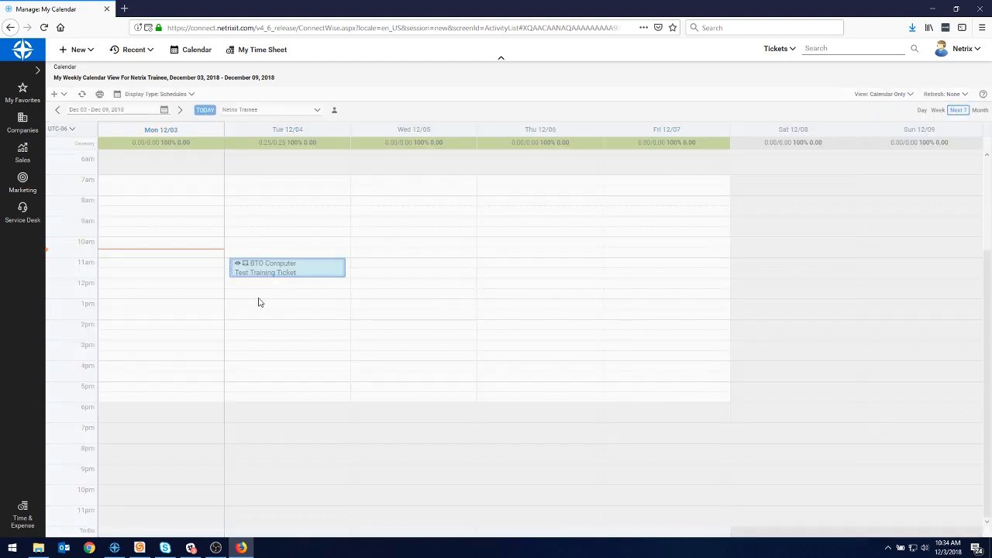
pyautogui.doubleClick(284, 266)
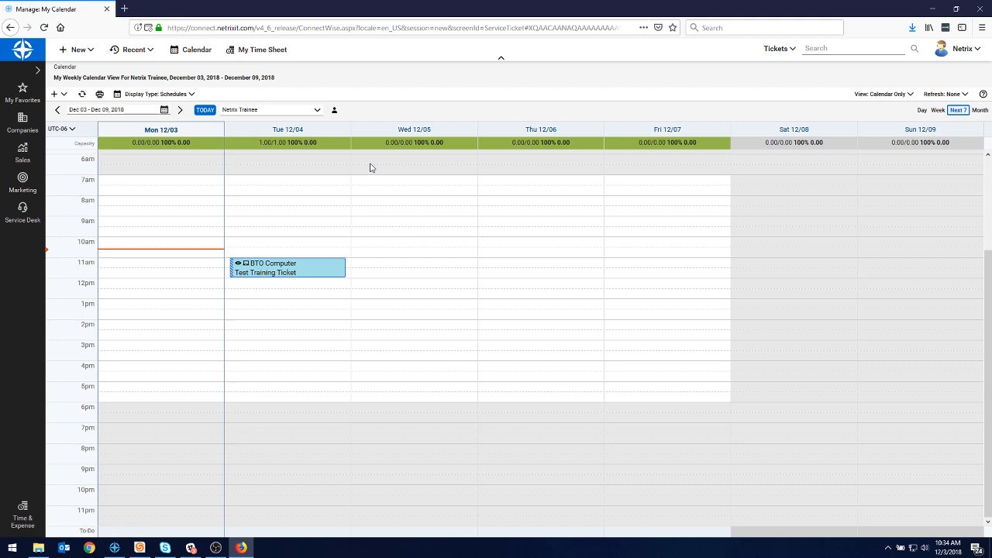
pyautogui.click(302, 266)
# Show the calendar with My List in an enlarged ticket list pane, and switch the calendar range to Week
pyautogui.click(894, 94)
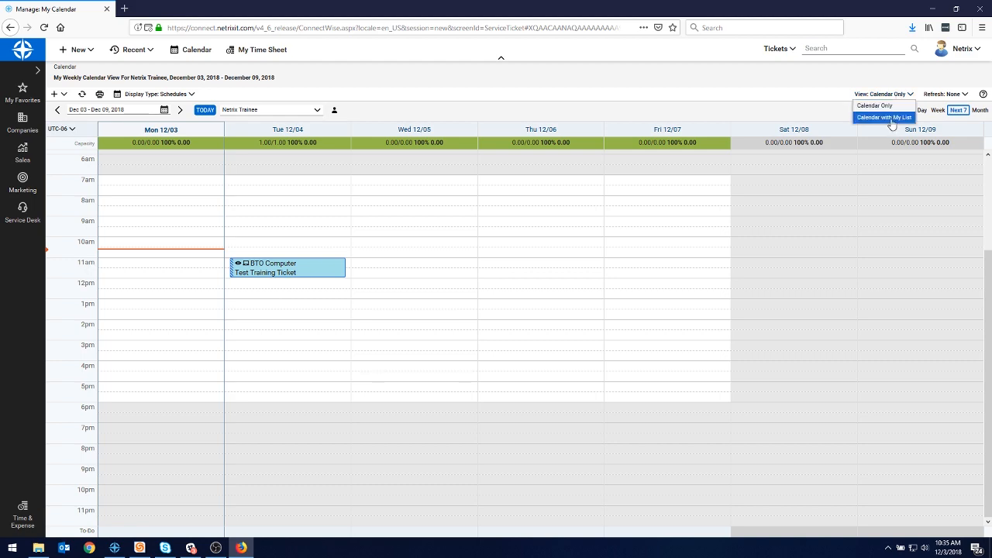
pyautogui.click(893, 117)
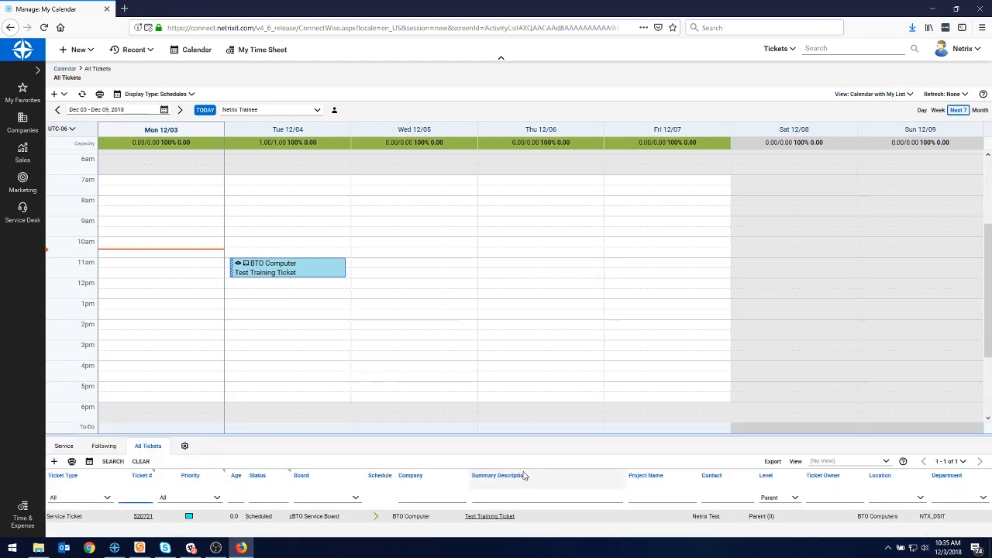
pyautogui.moveTo(517, 433); pyautogui.dragTo(522, 336)
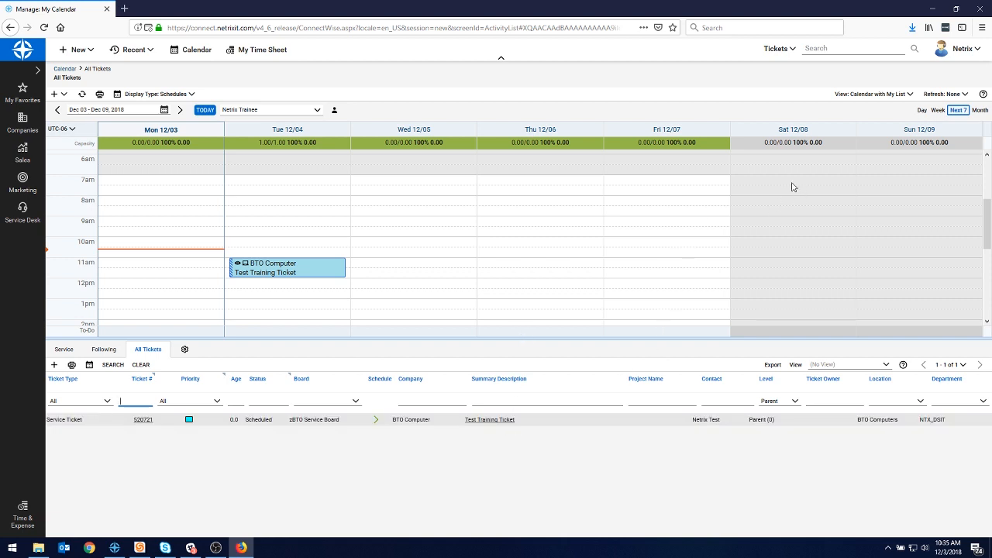
pyautogui.click(938, 110)
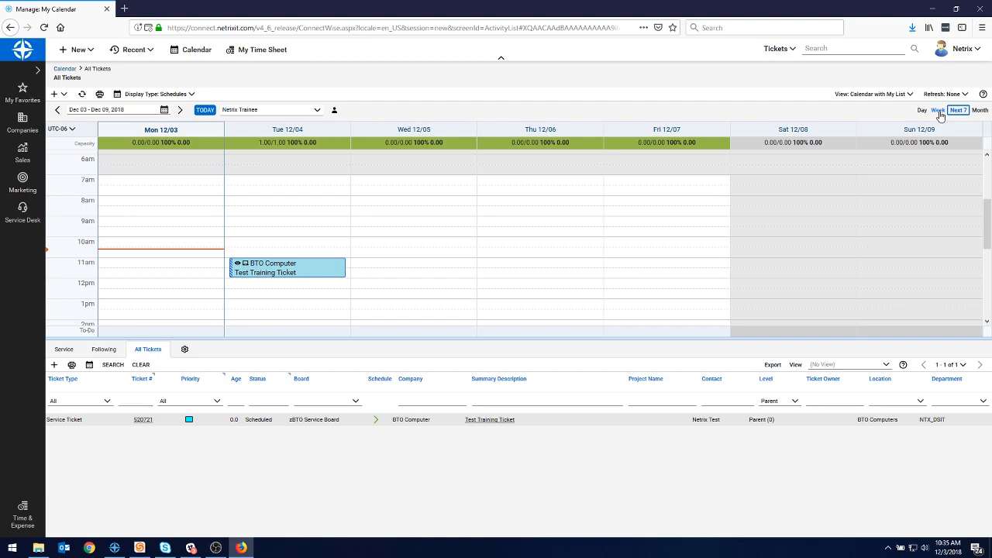